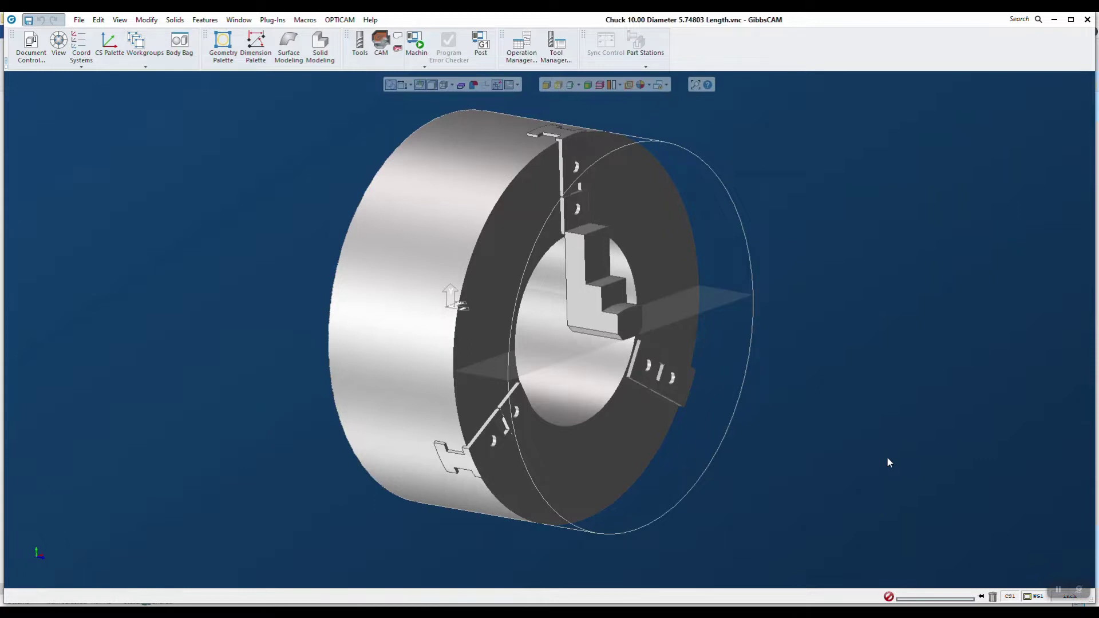
- Inspect the chuck's single stepped jaw and review the part's machine, material and workspace settings
click(588, 278)
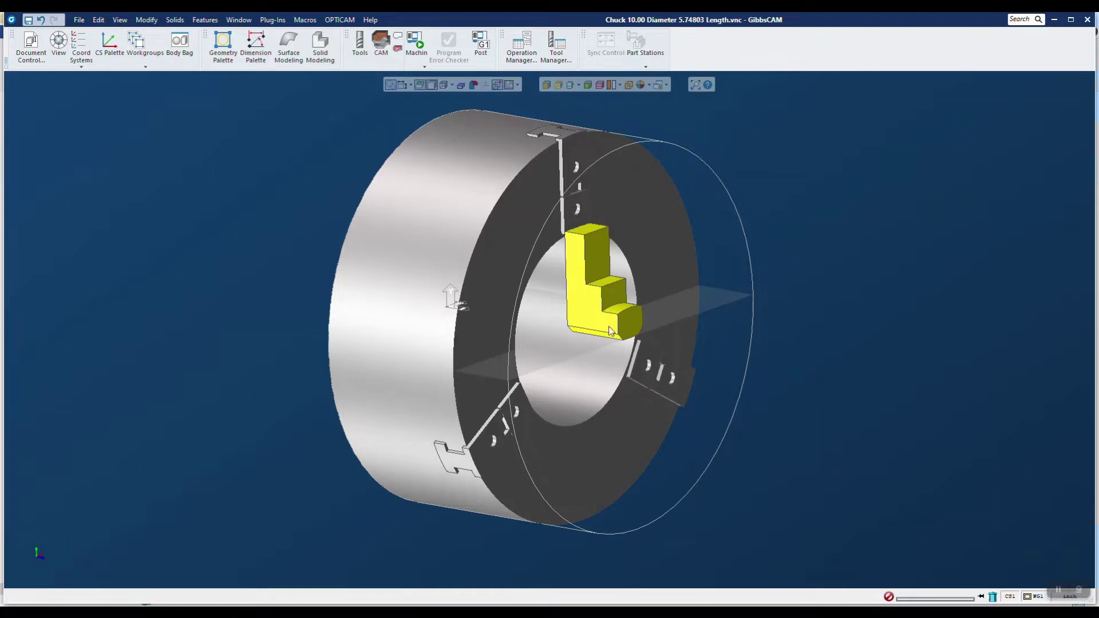
mouse_move(608, 332)
middle_down()
mouse_move(535, 369)
mouse_move(506, 345)
mouse_move(437, 323)
mouse_move(449, 312)
mouse_move(678, 314)
mouse_move(679, 326)
mouse_move(609, 330)
middle_up()
scroll(600, 328, up, 4)
scroll(635, 335, up, 2)
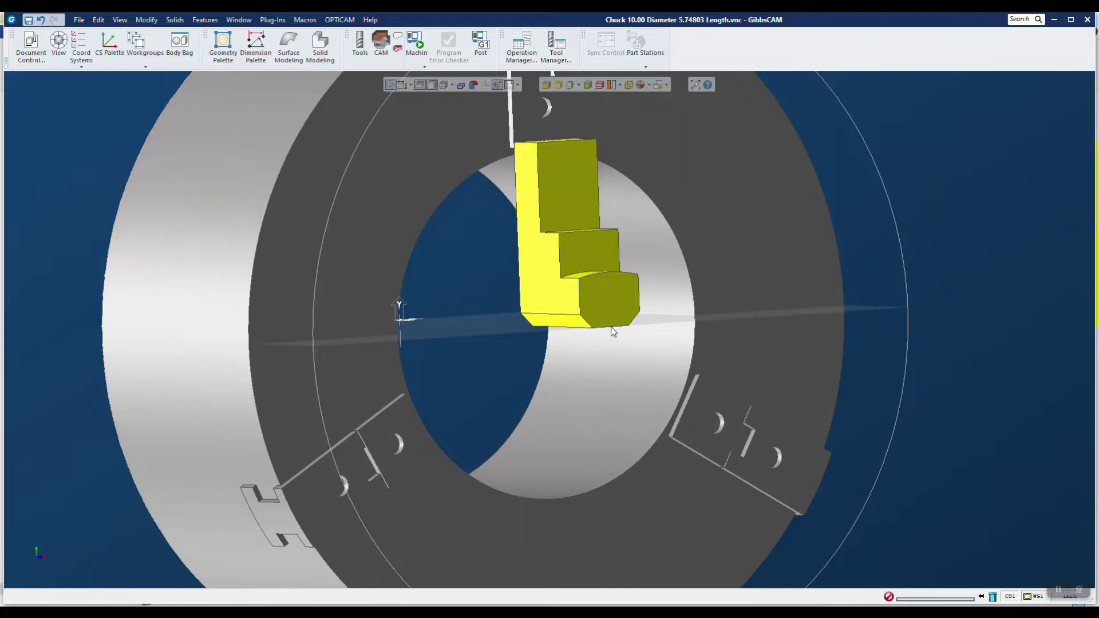
scroll(642, 289, down, 3)
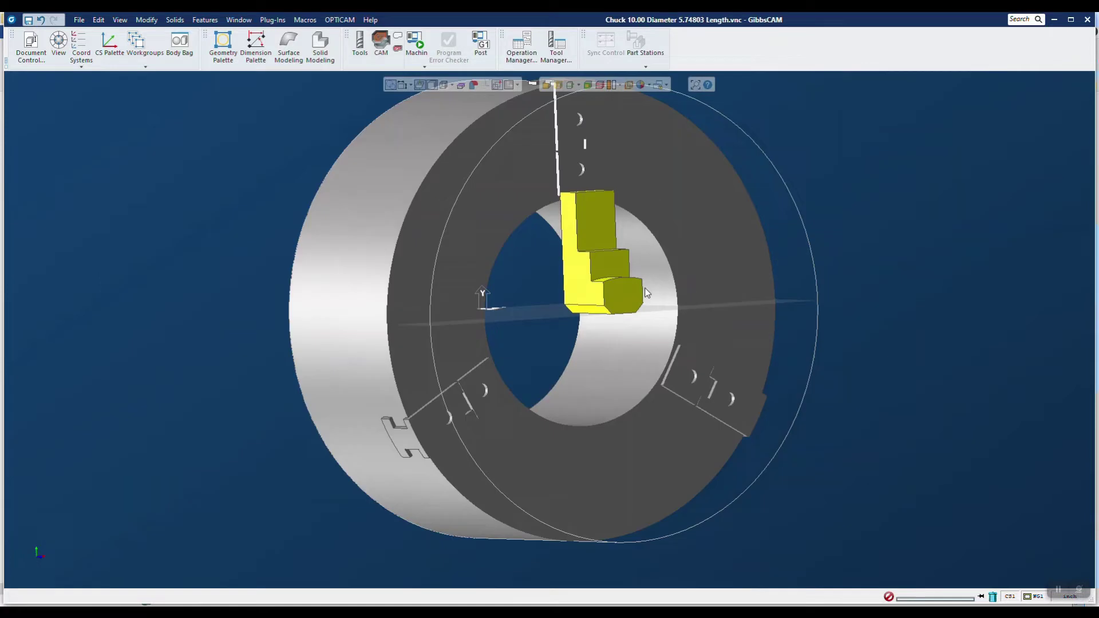
click(33, 46)
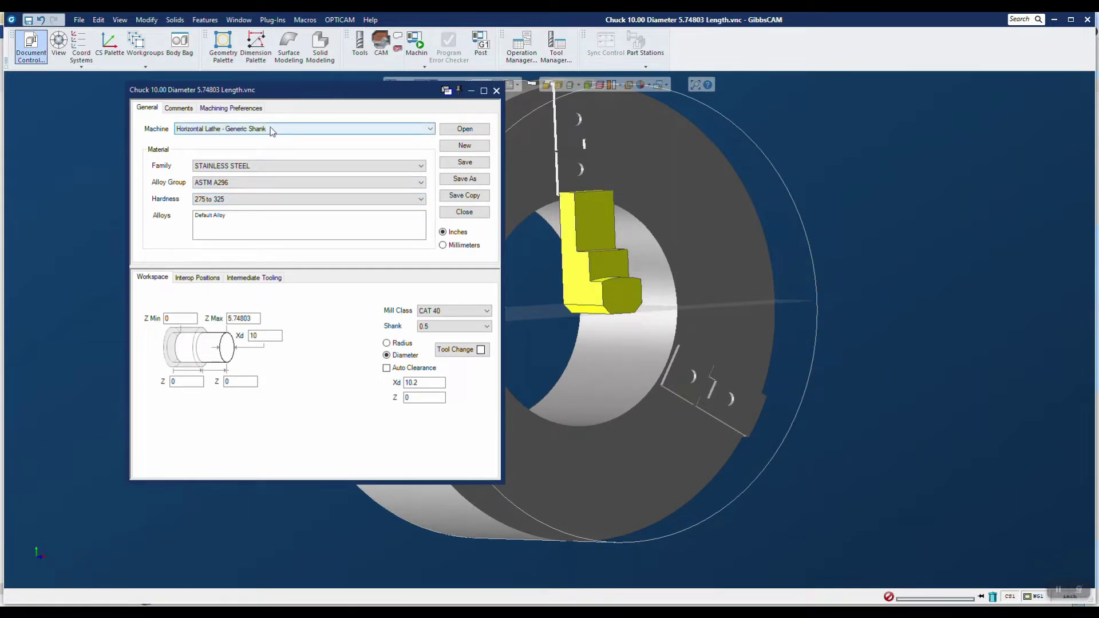
click(497, 91)
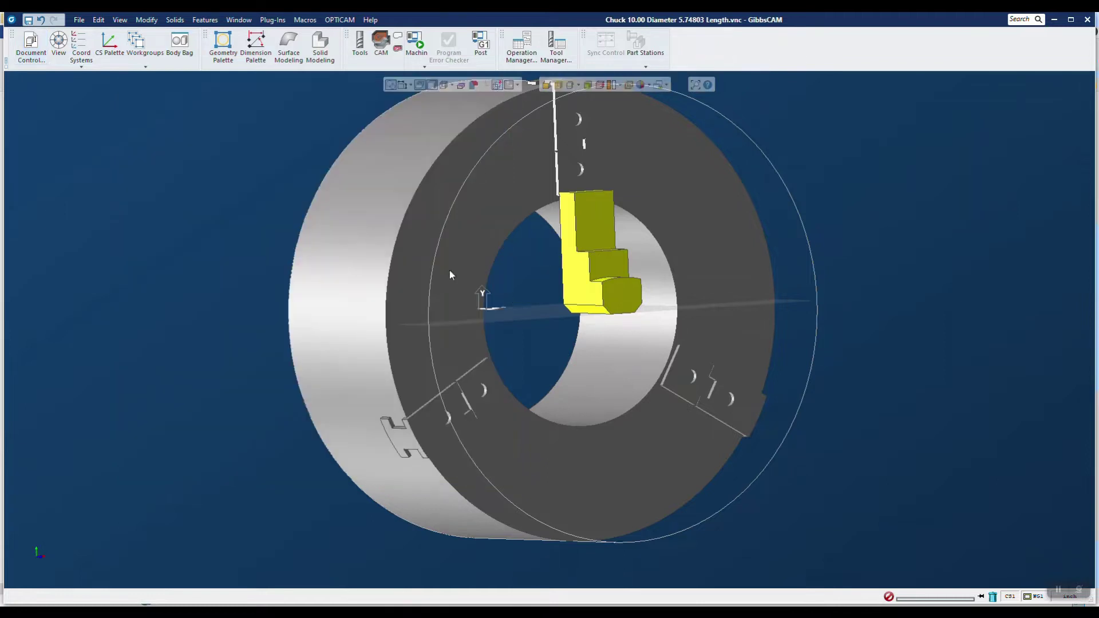
- Examine the chuck body and the stepped jaw as separate solids by selecting each alternately, ending with neither selected
middle_drag(412, 248, 501, 182)
click(500, 182)
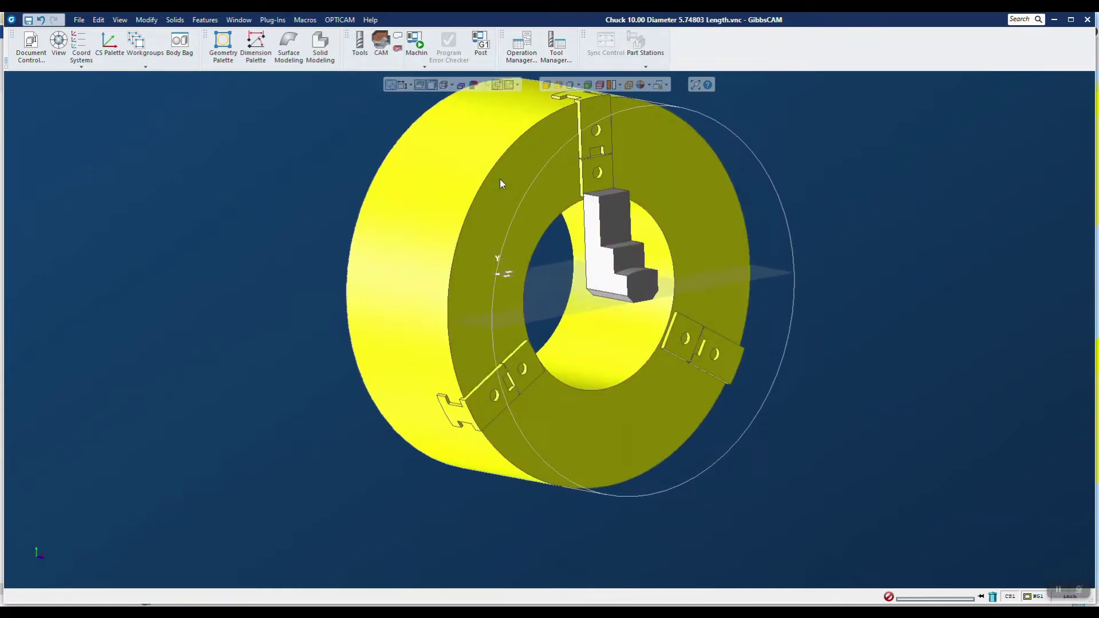
scroll(499, 182, up, 2)
click(584, 240)
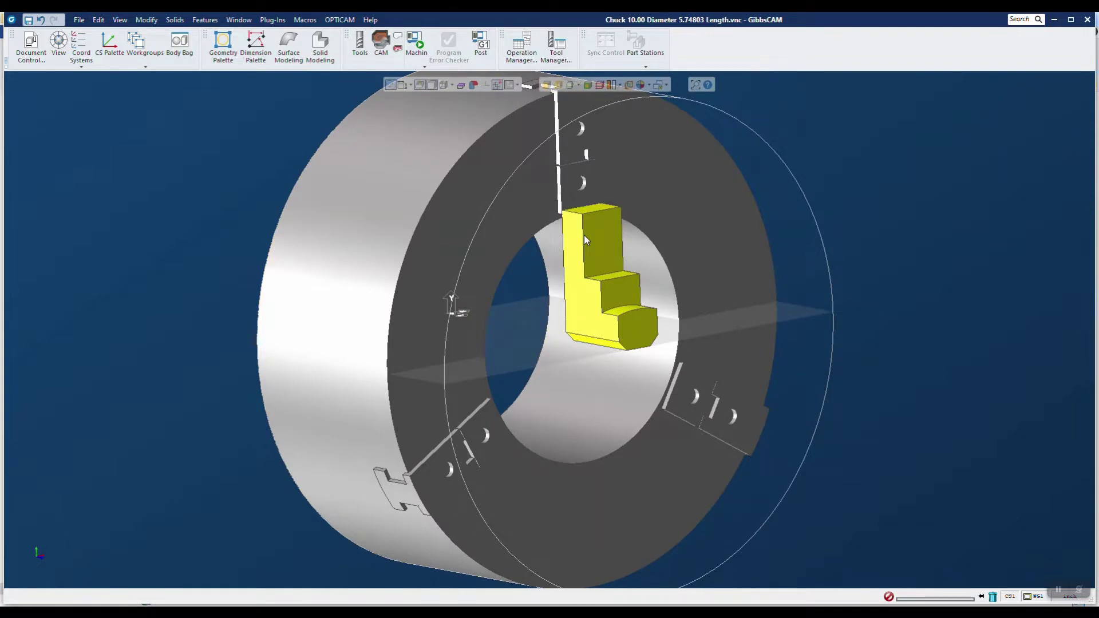
scroll(585, 239, down, 2)
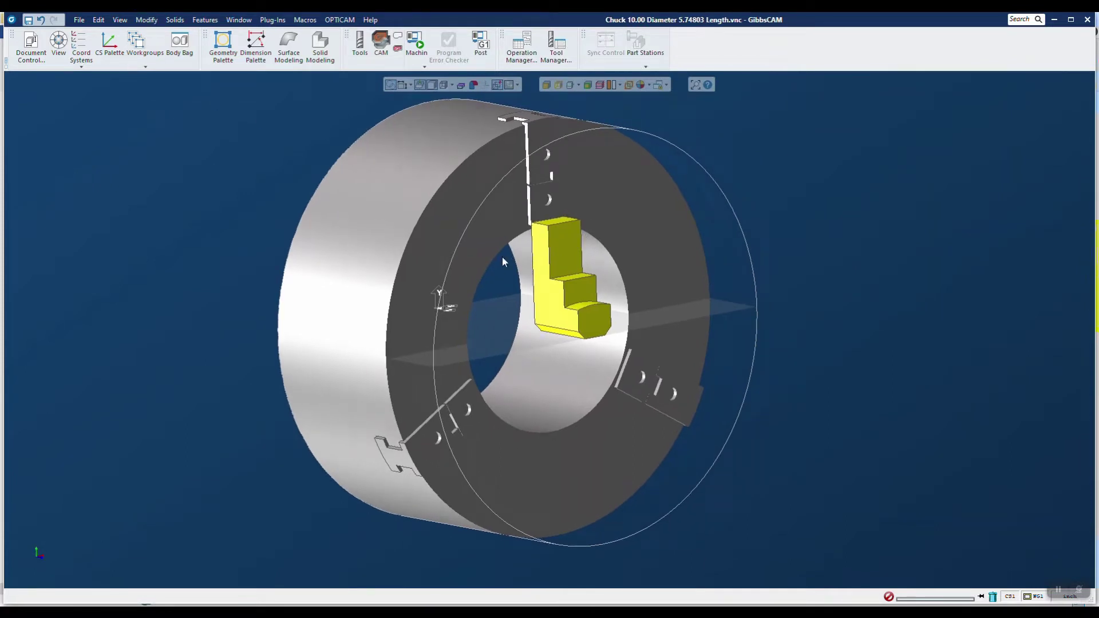
click(455, 173)
click(554, 252)
click(473, 202)
click(549, 241)
click(461, 198)
click(544, 245)
click(828, 261)
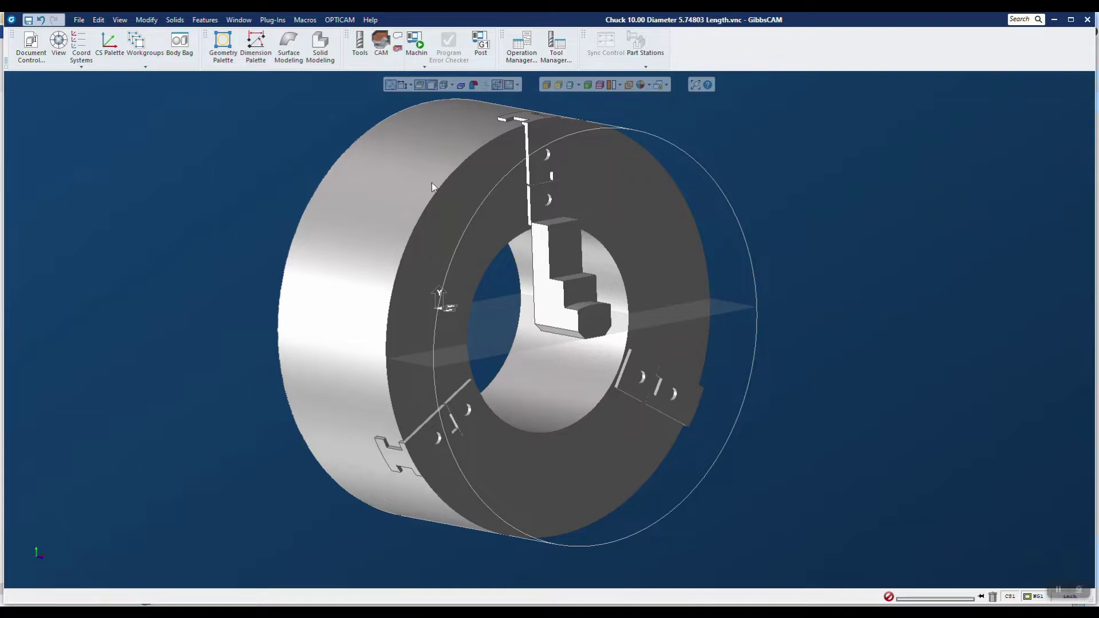
- Inspect the chuck's rear face around the origin and its front face with the jaw slots
middle_drag(361, 170, 811, 363)
middle_drag(544, 199, 616, 287)
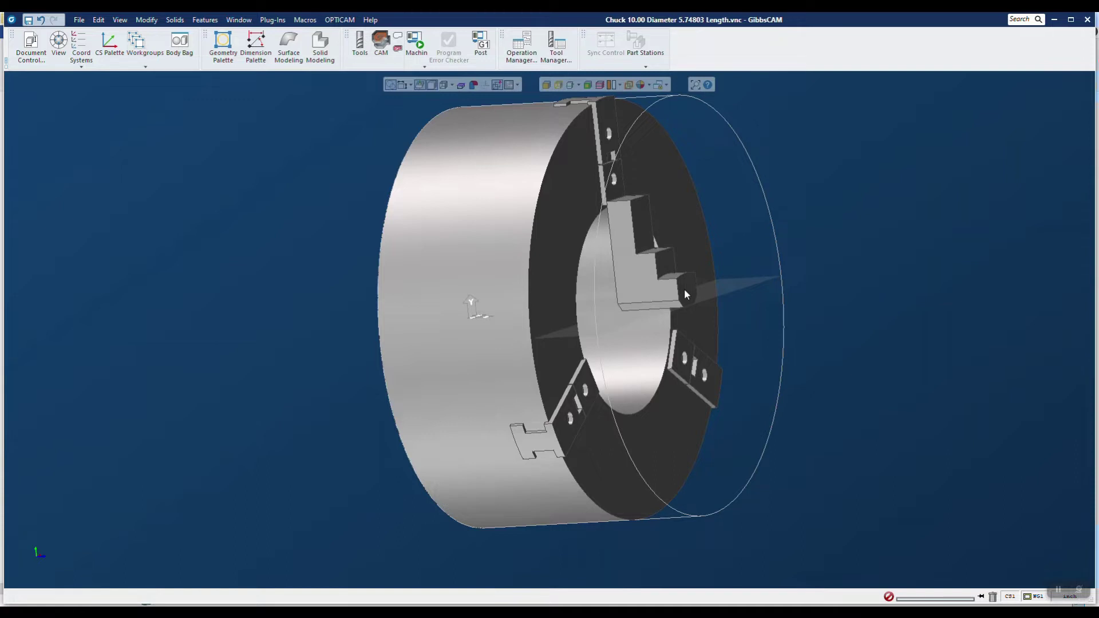
middle_drag(553, 452, 645, 350)
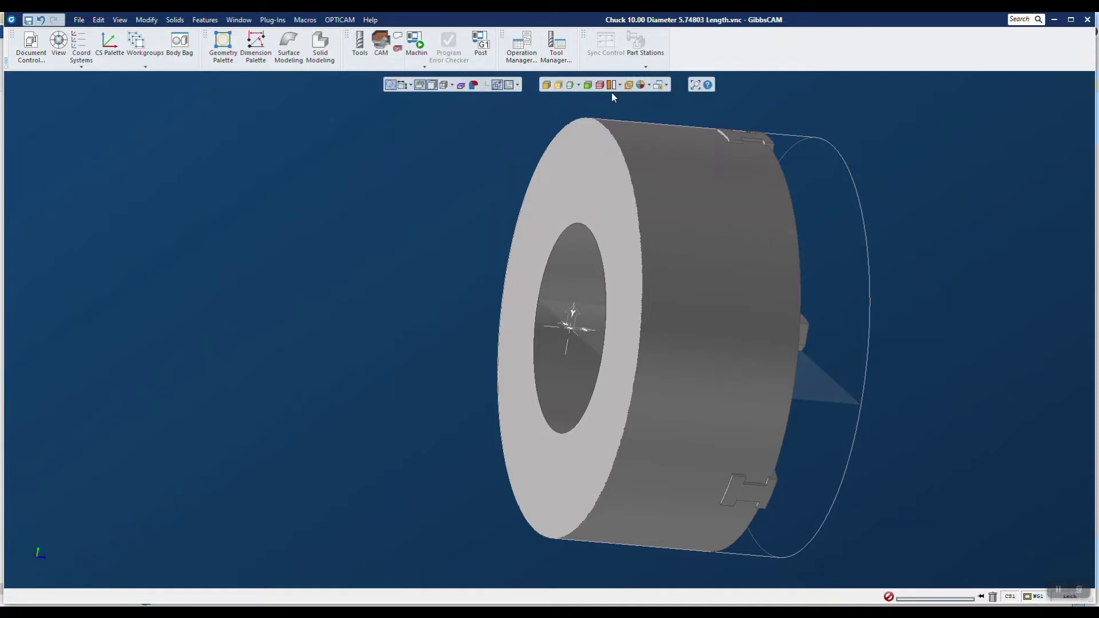
mouse_move(583, 345)
middle_down()
mouse_move(371, 312)
mouse_move(399, 348)
mouse_move(488, 339)
middle_up()
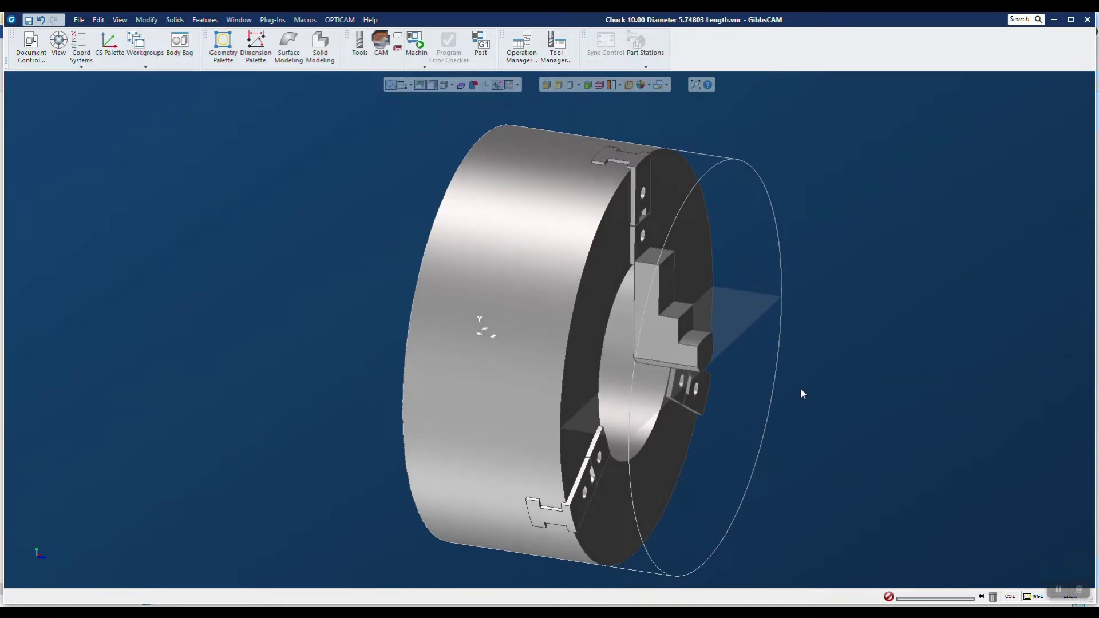
middle_drag(802, 394, 330, 359)
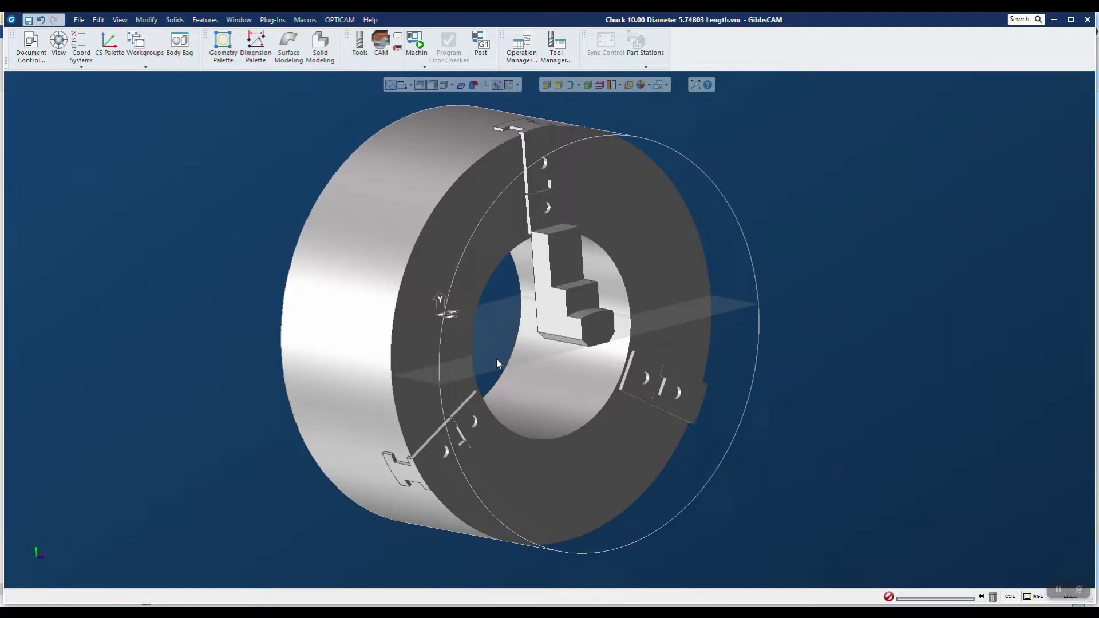
middle_drag(542, 296, 595, 323)
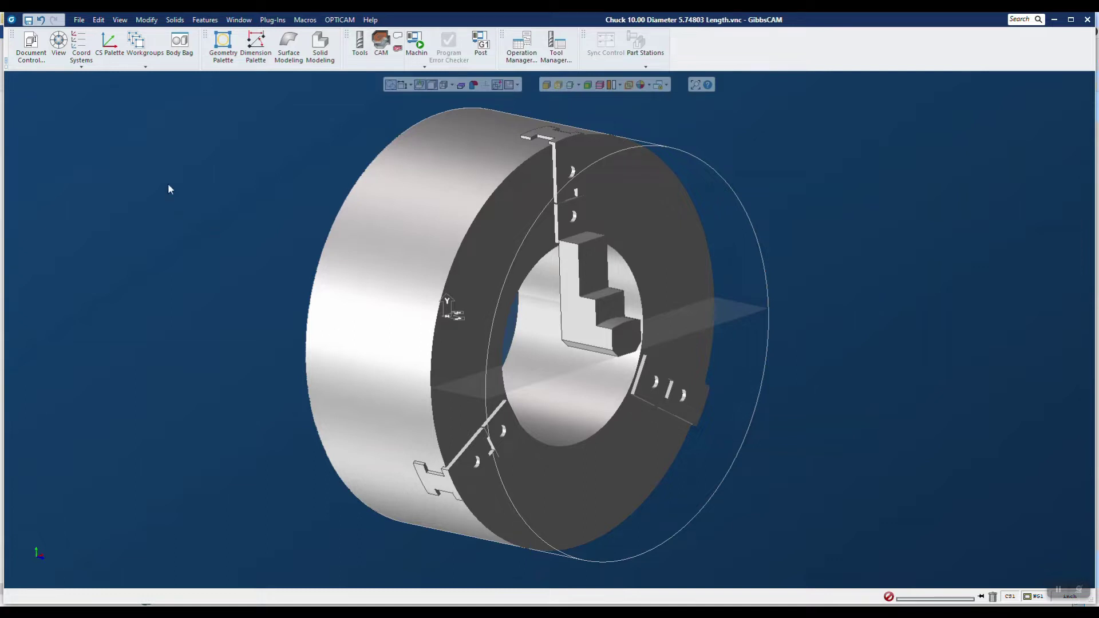
- Add the open chuck part to the Chucks with Auto Adjust Jaws fixture library, saving the part's changes
click(79, 20)
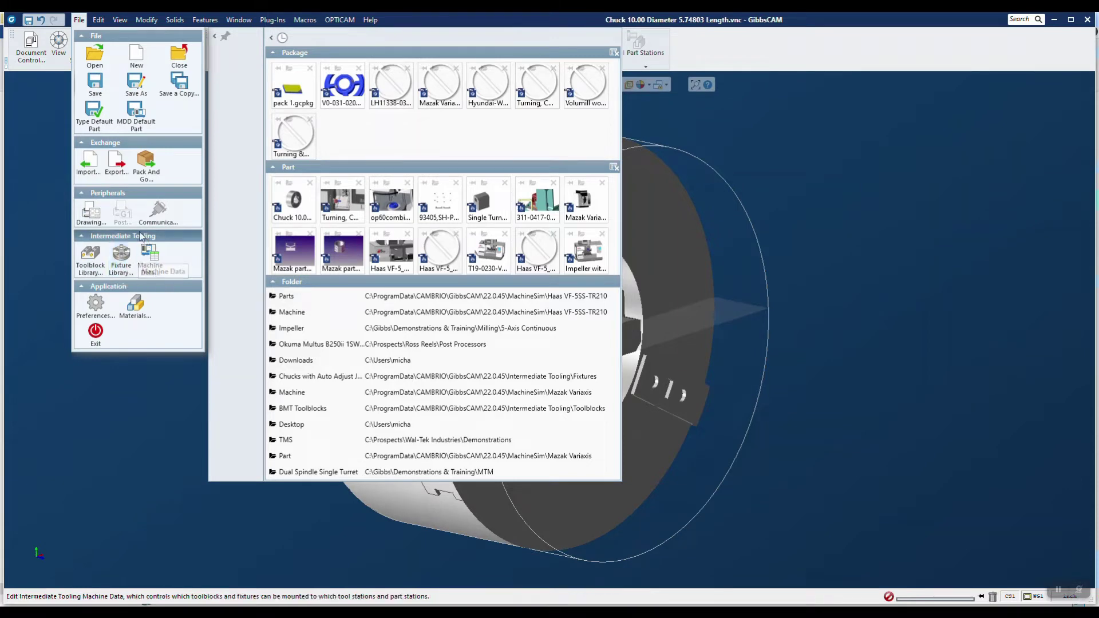
click(121, 255)
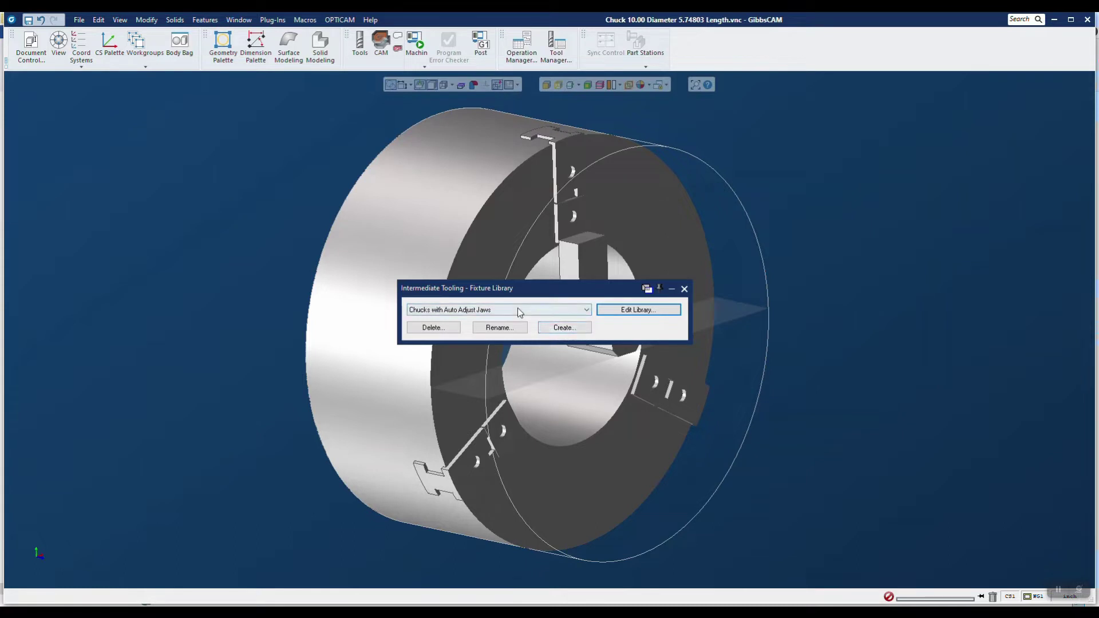
click(637, 310)
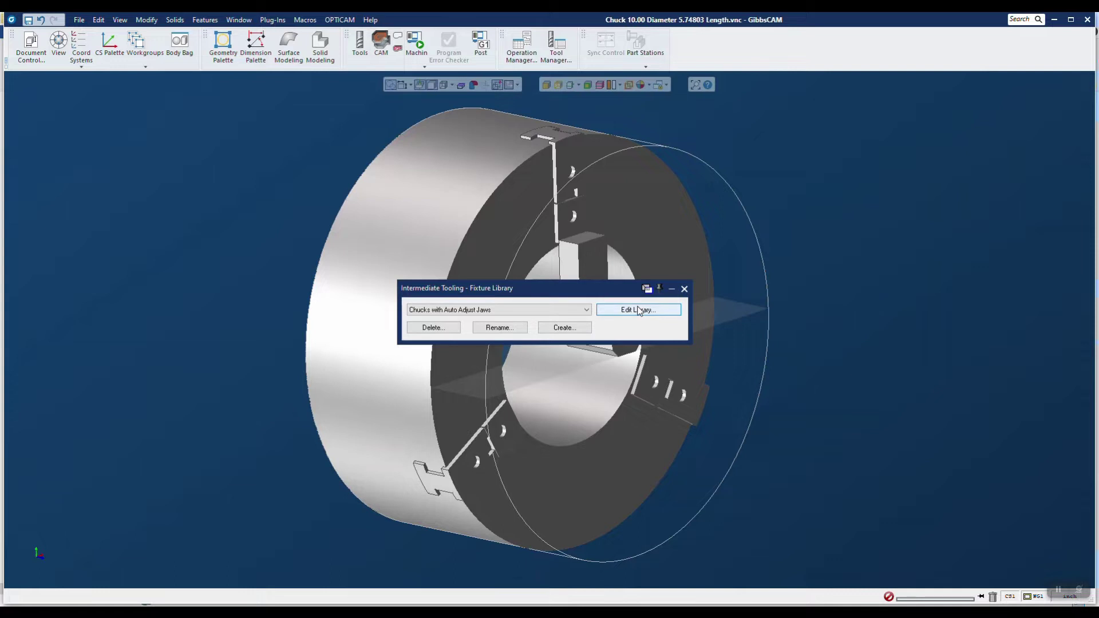
click(637, 310)
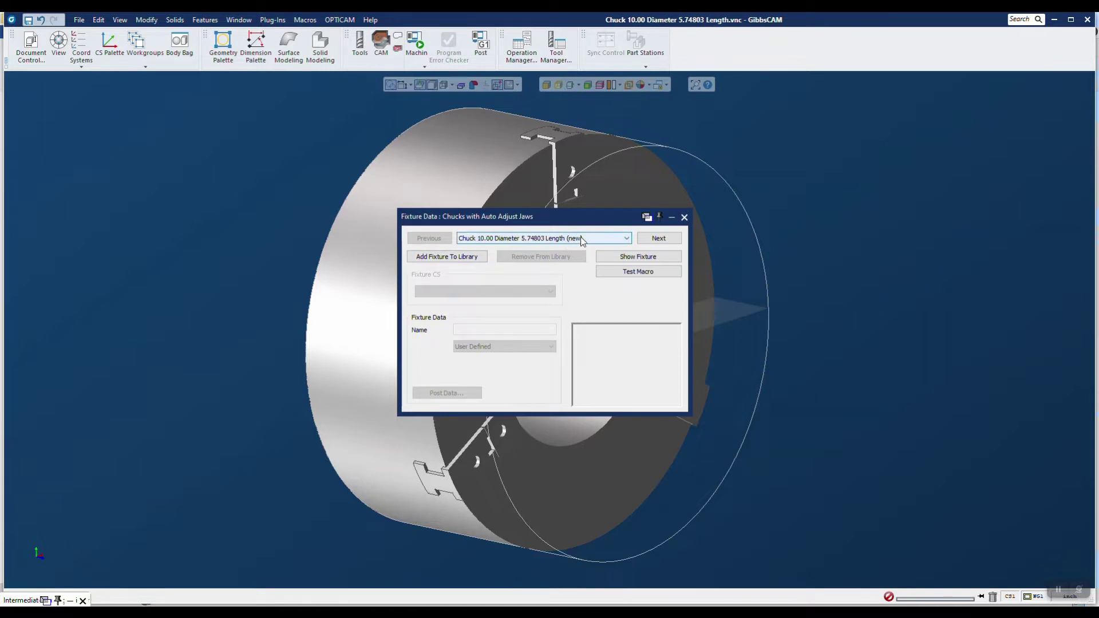
click(463, 257)
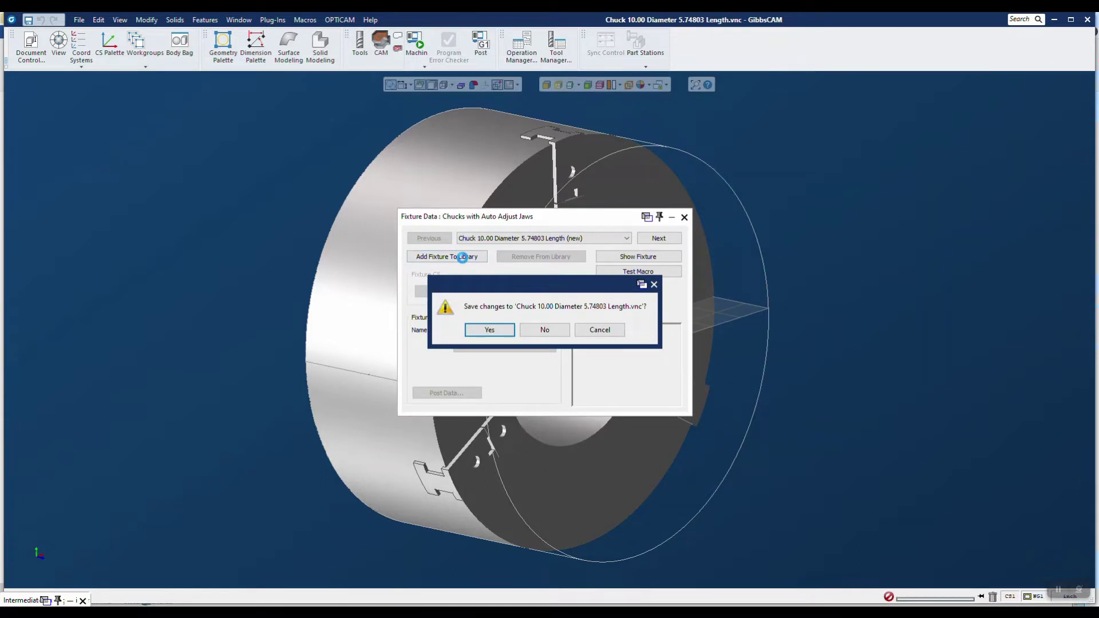
click(498, 330)
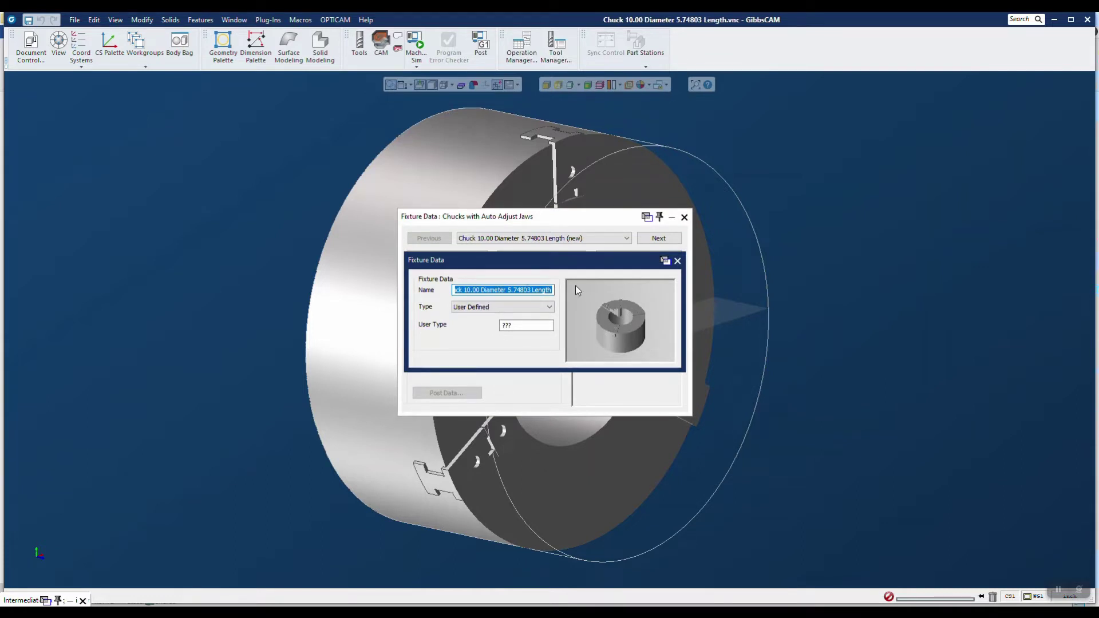
- Define the new fixture as type Chuck with a chuck width of 5.74803
click(531, 307)
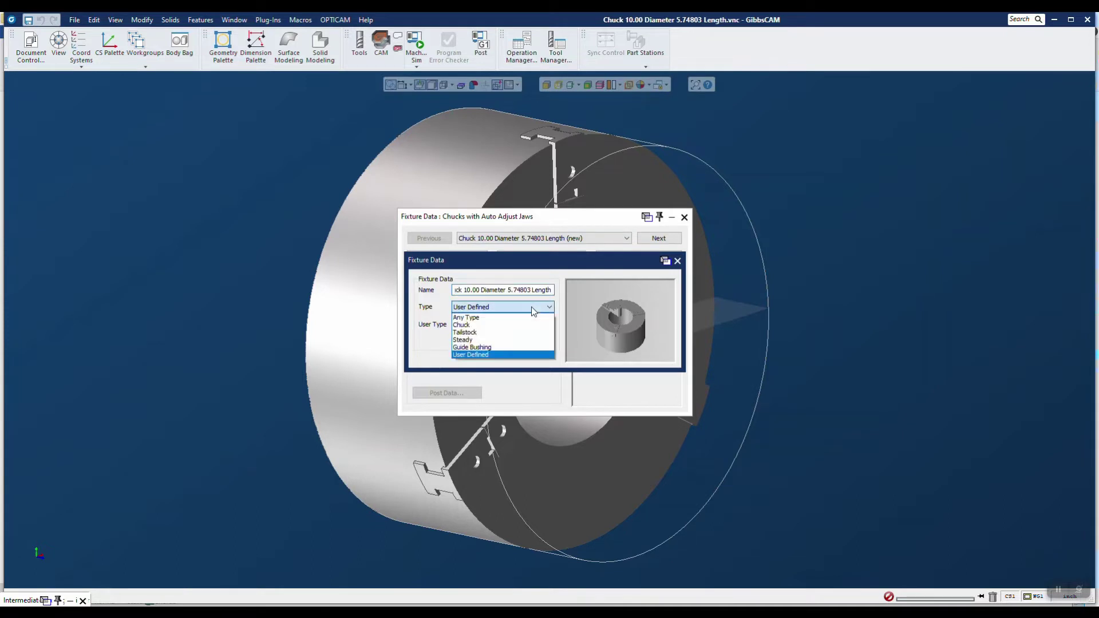
click(479, 325)
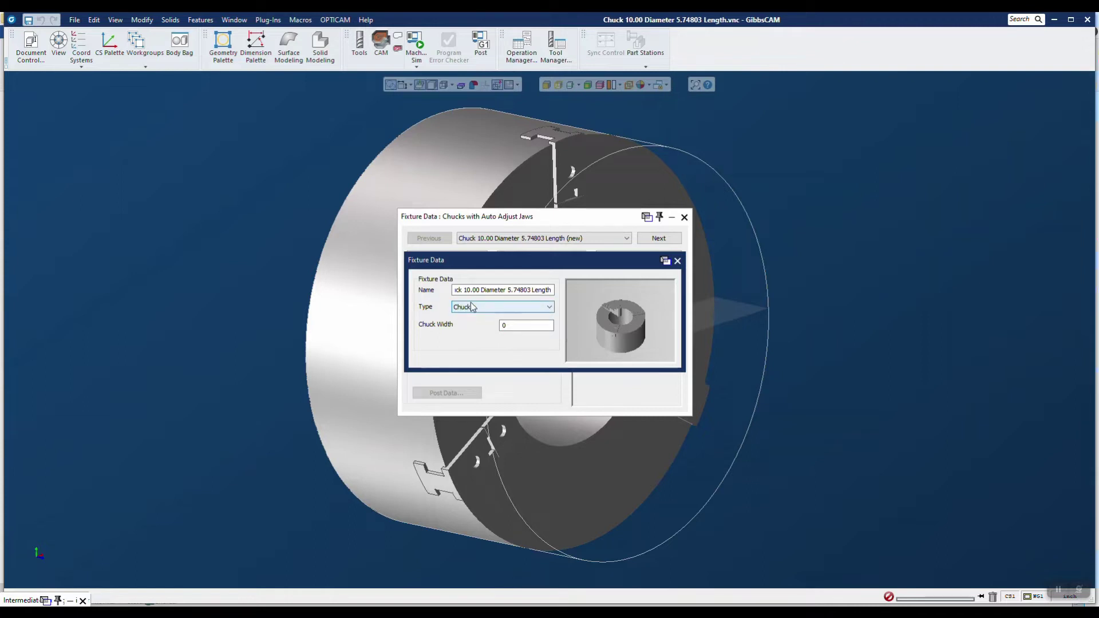
double_click(521, 328)
text(5.74803)
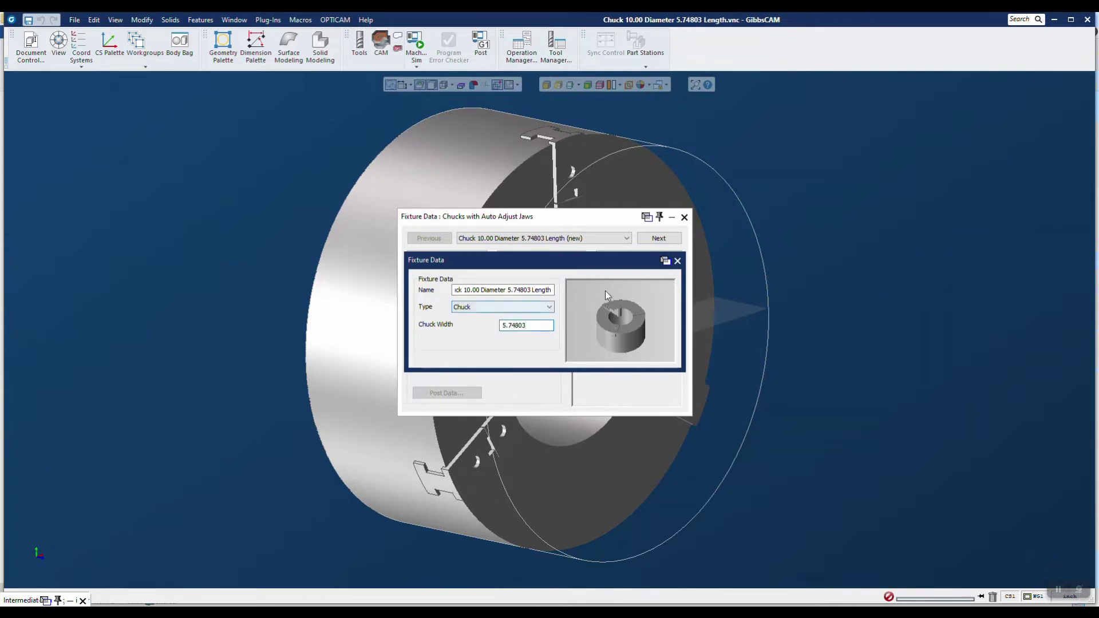
click(677, 261)
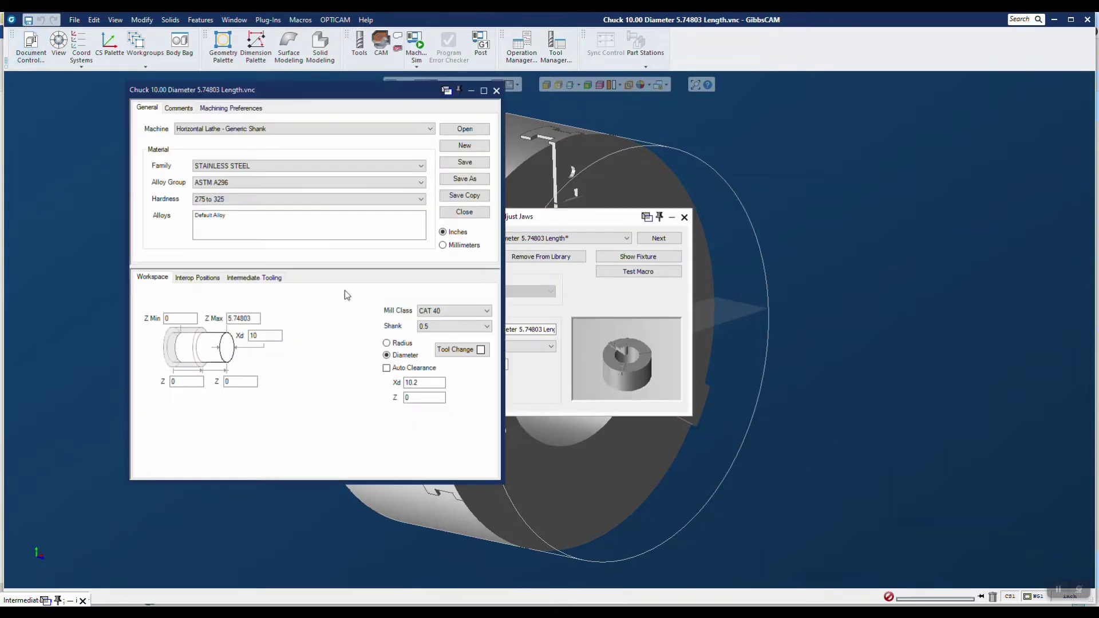
- Set the workspace stock diameter (Xd) to 3 inches in the document settings
double_click(257, 334)
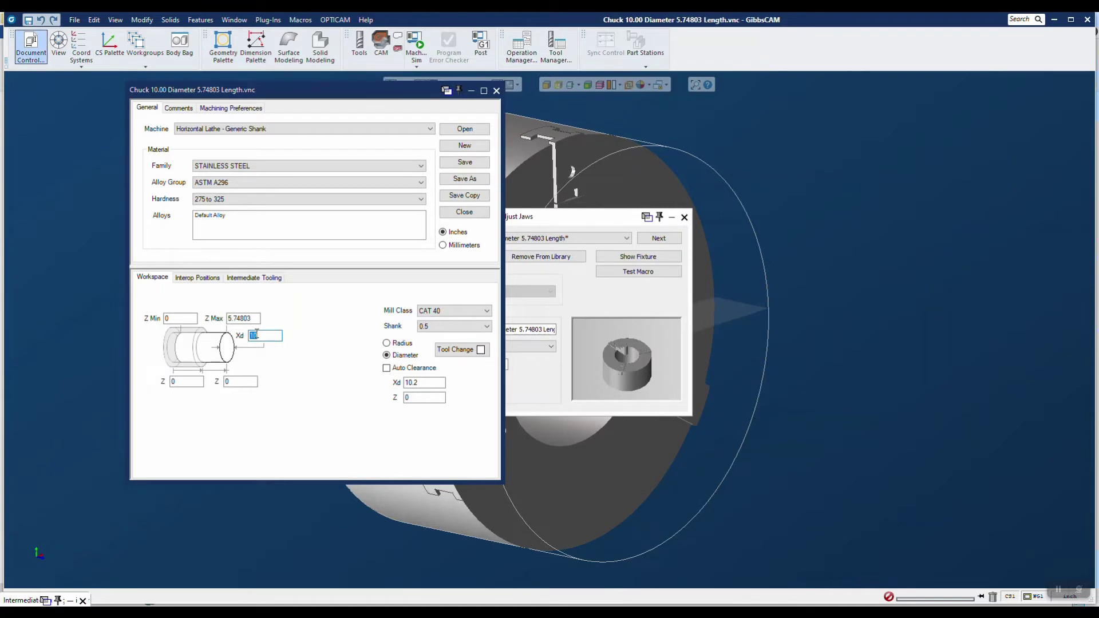
text(3)
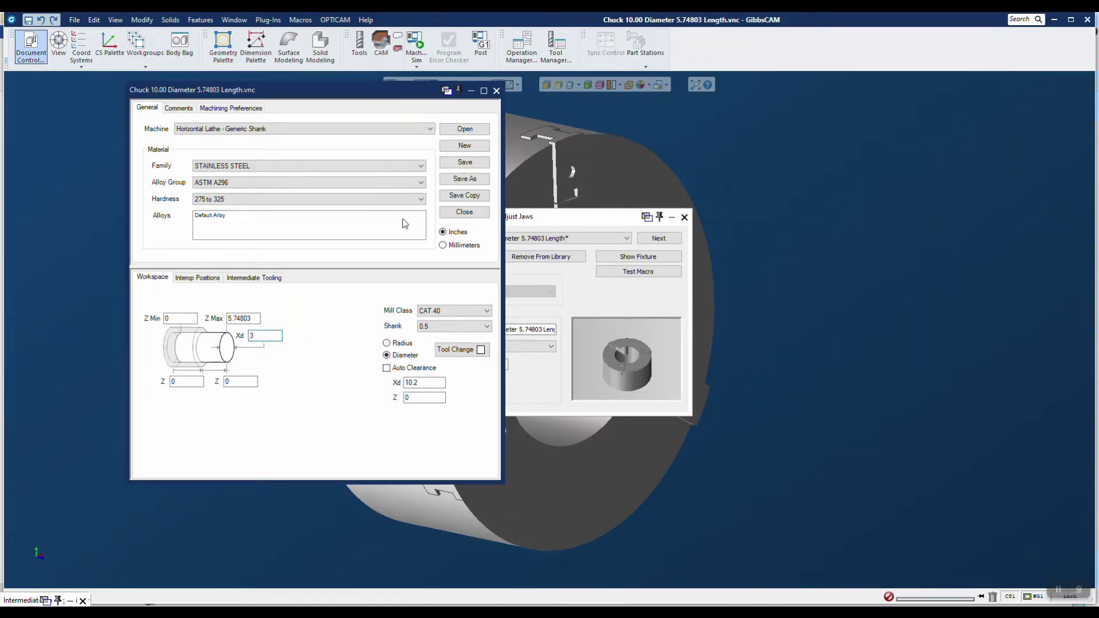
click(496, 90)
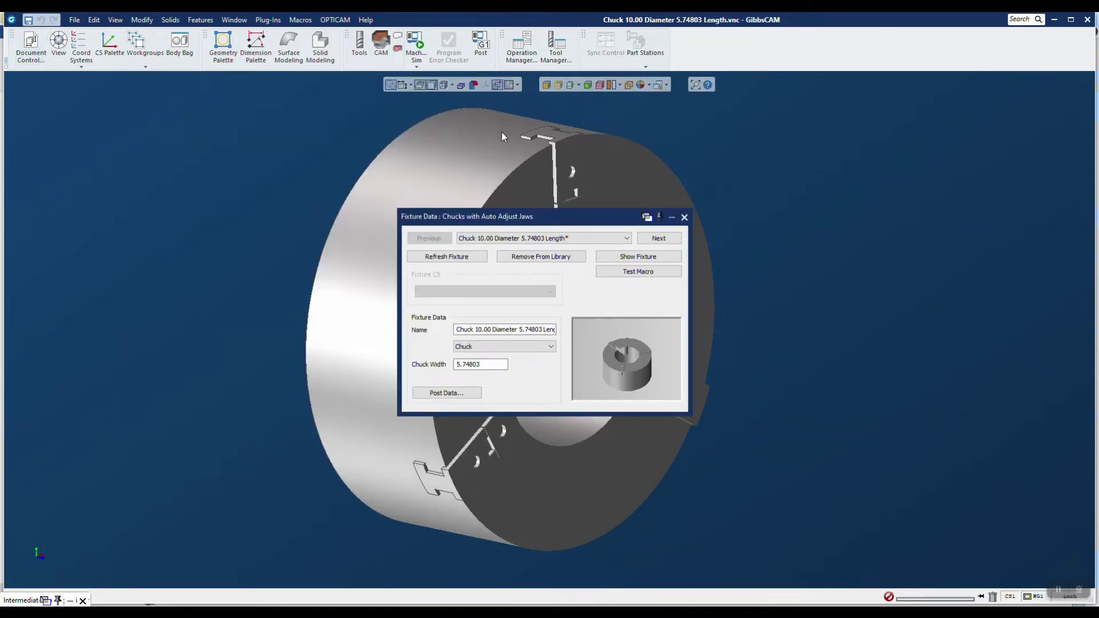
- Test the fixture macro and inspect the chuck's automatically placed jaws in the preview
drag(587, 212, 914, 160)
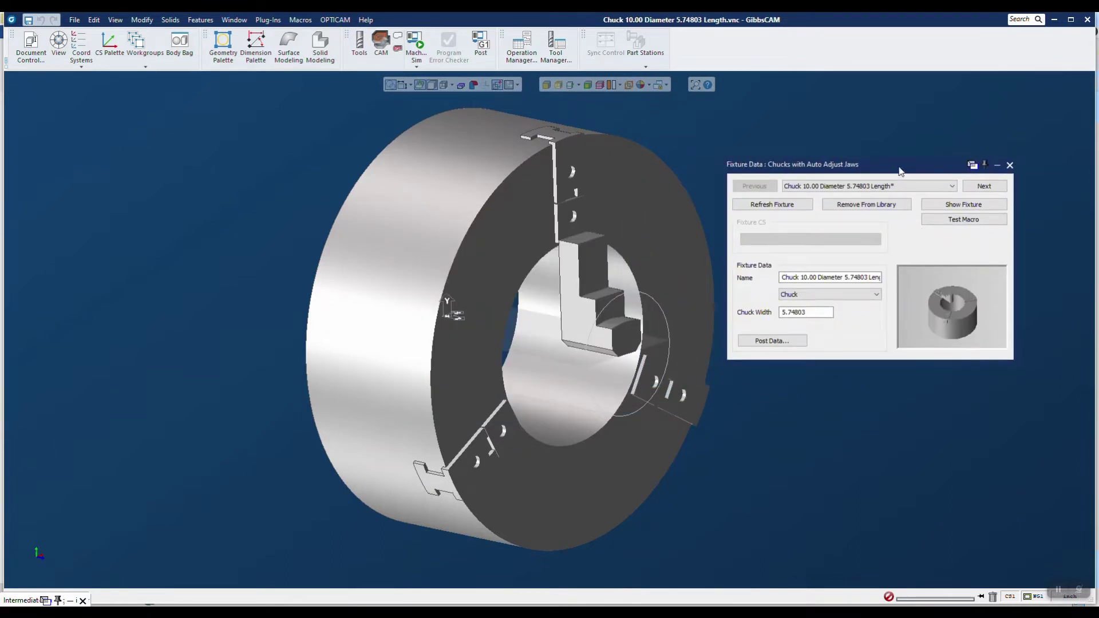
drag(904, 172, 607, 164)
click(653, 209)
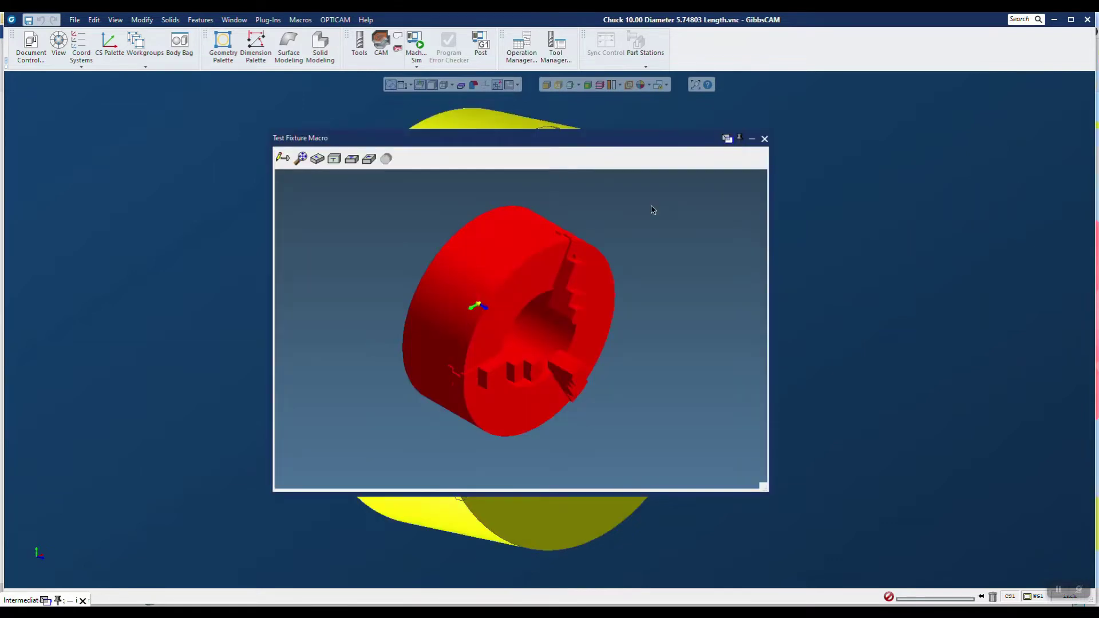
middle_drag(373, 456, 742, 154)
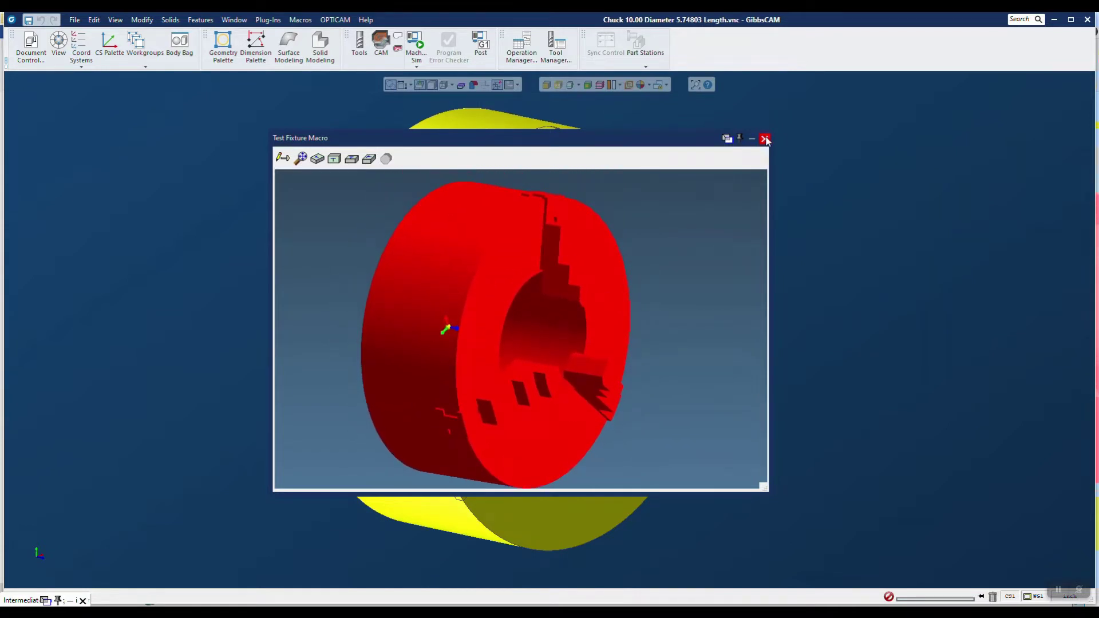
click(765, 139)
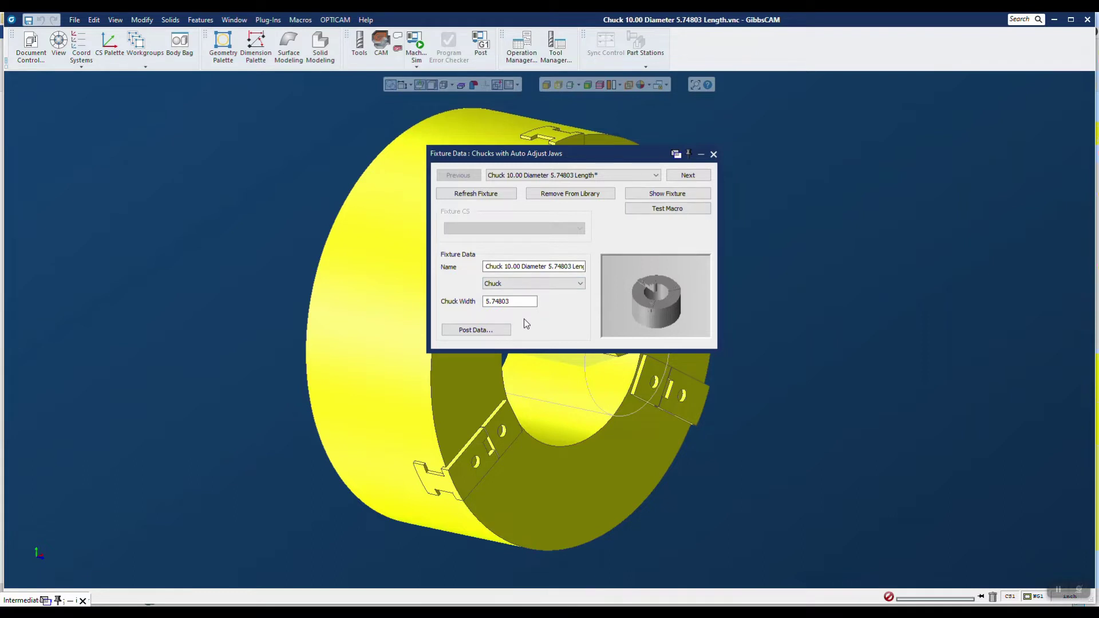
- Review the fixture's post data and chuck width, and close the fixture data
click(480, 330)
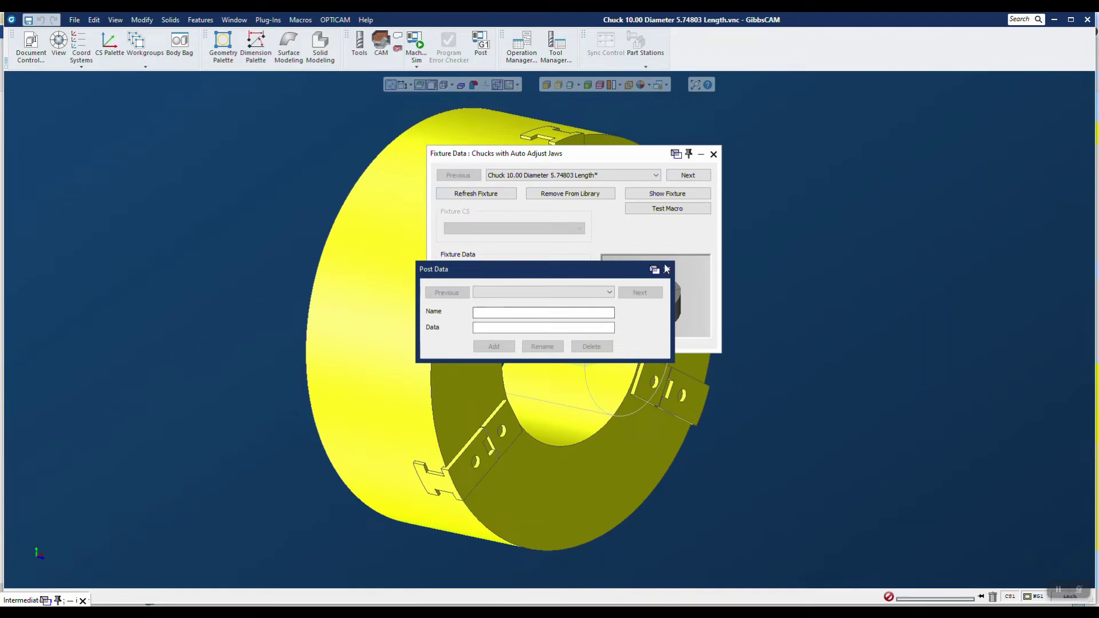
click(666, 268)
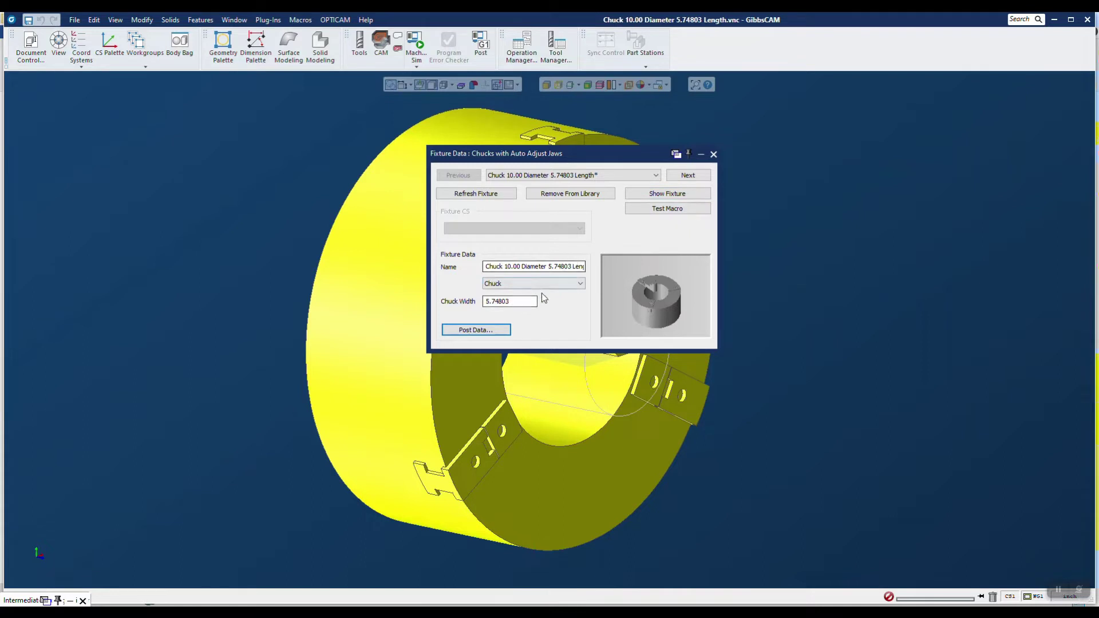
double_click(513, 303)
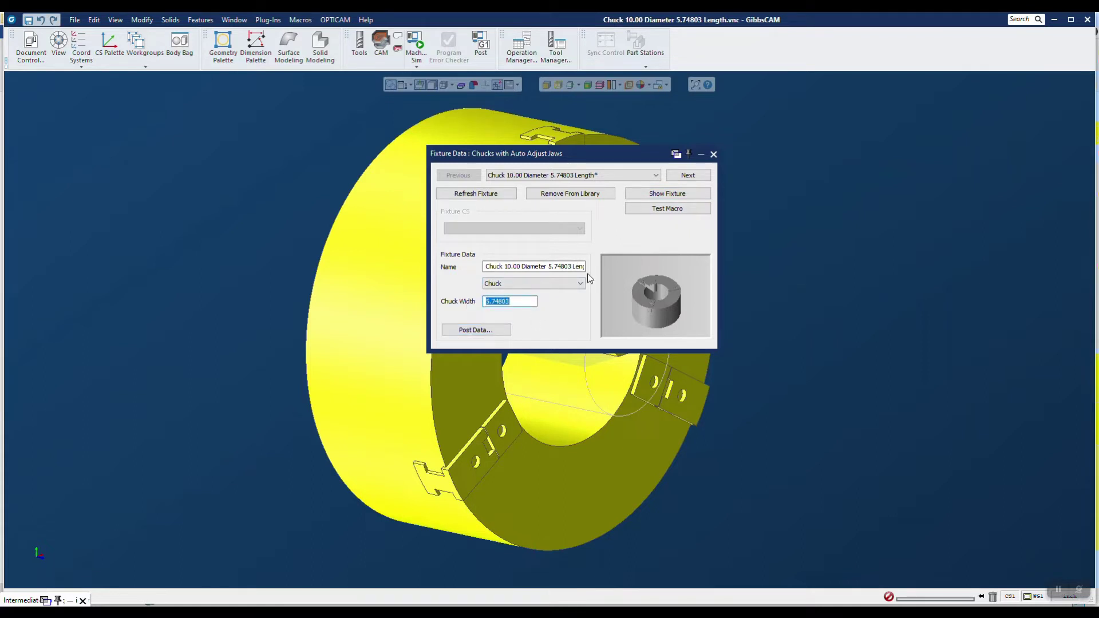
click(713, 154)
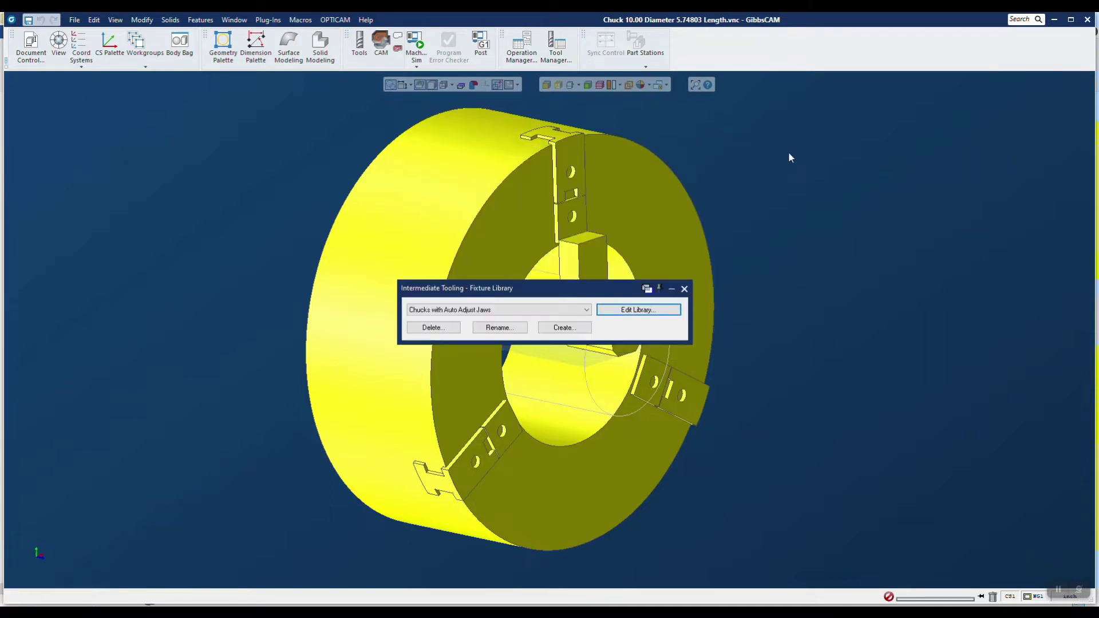
- Close the fixture library and switch to the dual-spindle turning part for the Hyundai-WIA SE2200LSY
click(683, 289)
click(774, 196)
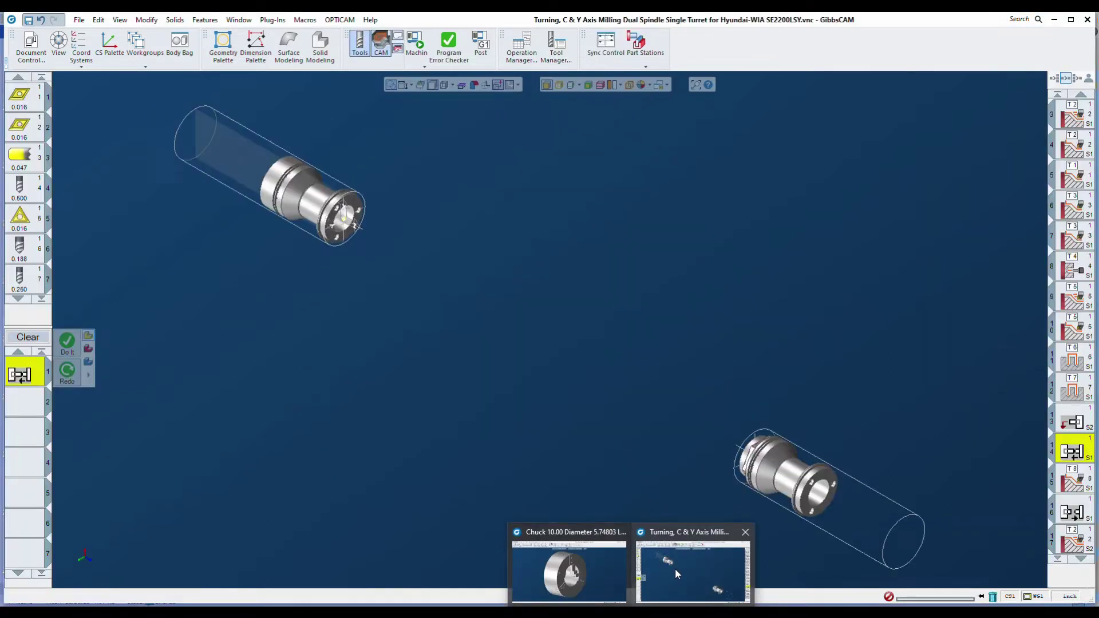
click(674, 568)
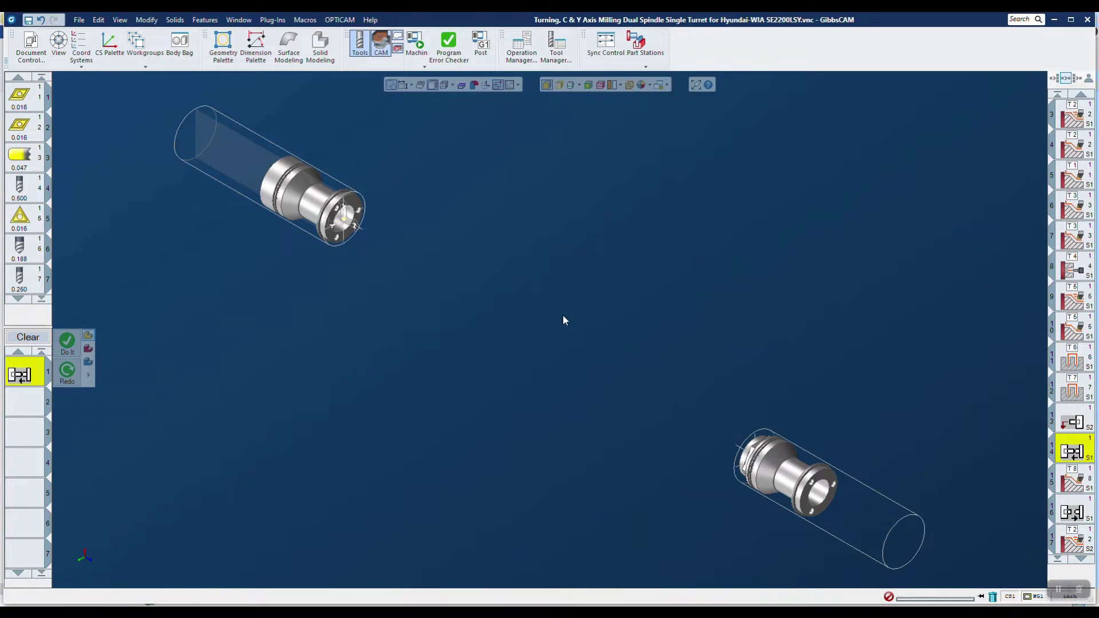
key(Left)
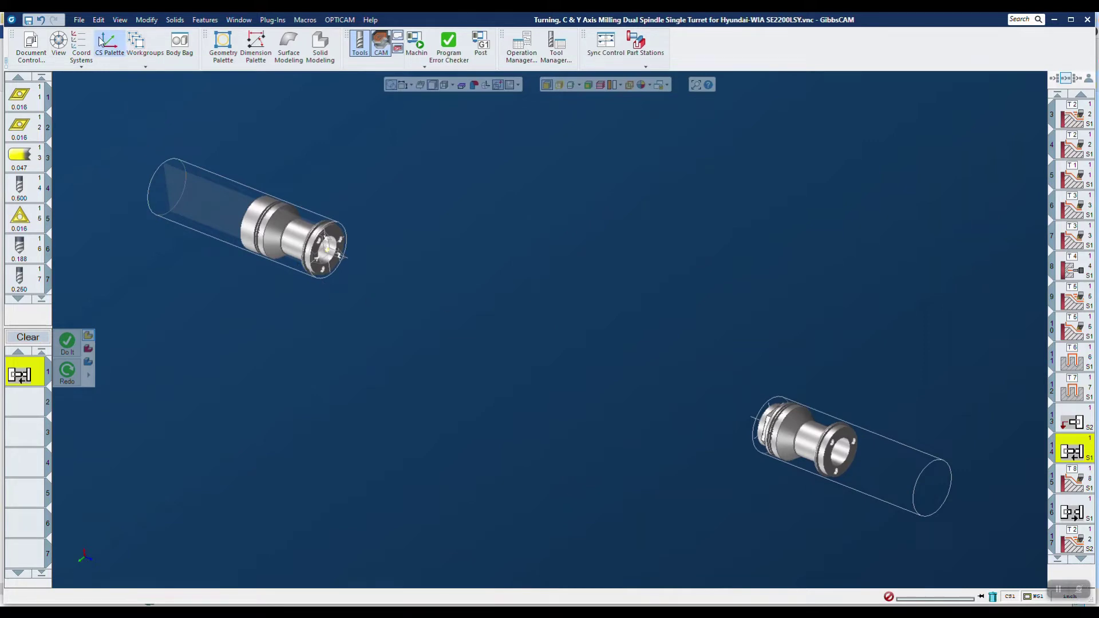
- Open the intermediate tooling machine data of the Hyundai-WIA SE2200LSY for editing
click(79, 20)
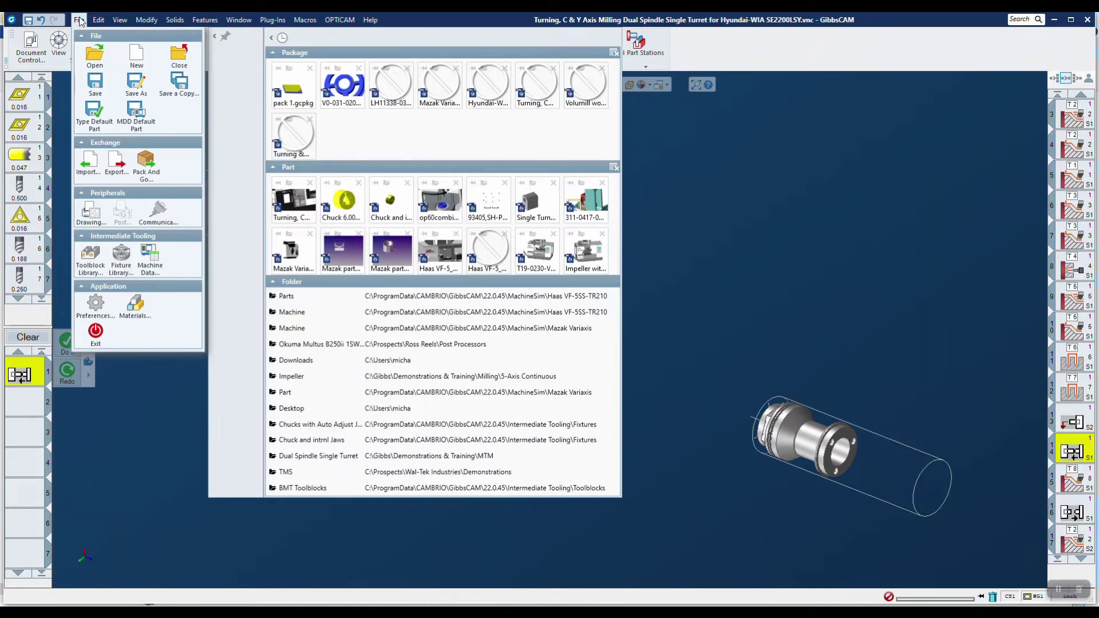
click(150, 261)
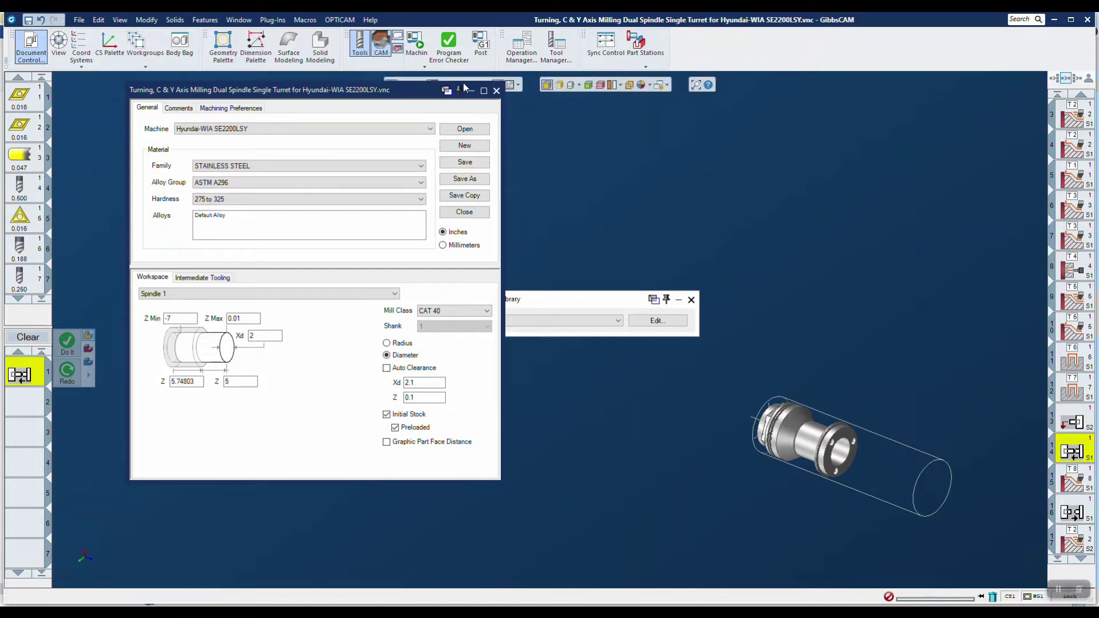
click(496, 90)
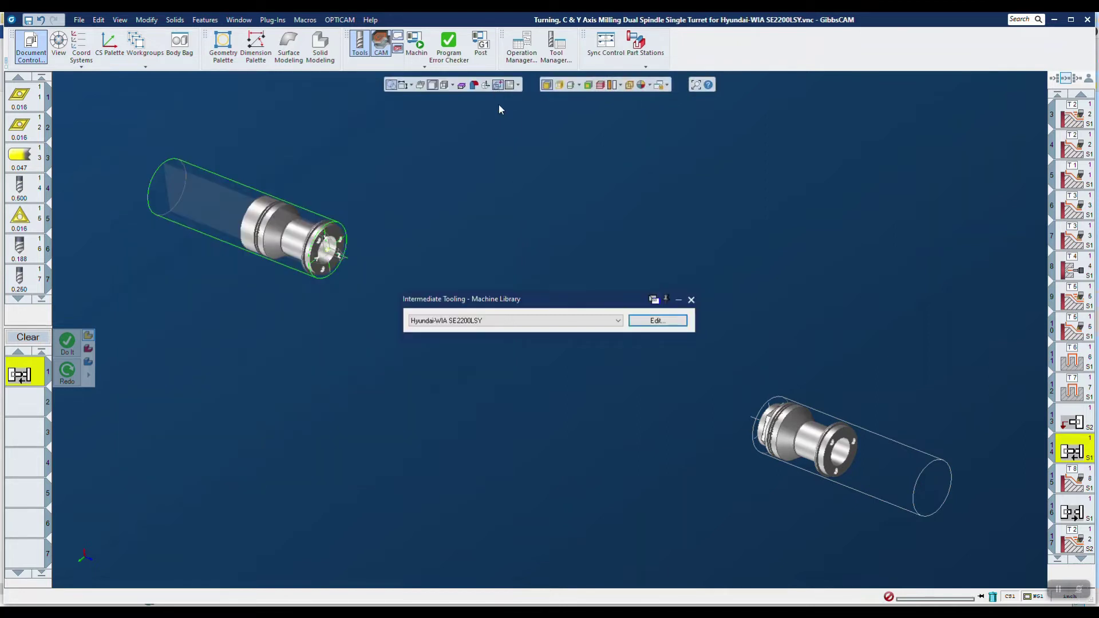
click(657, 320)
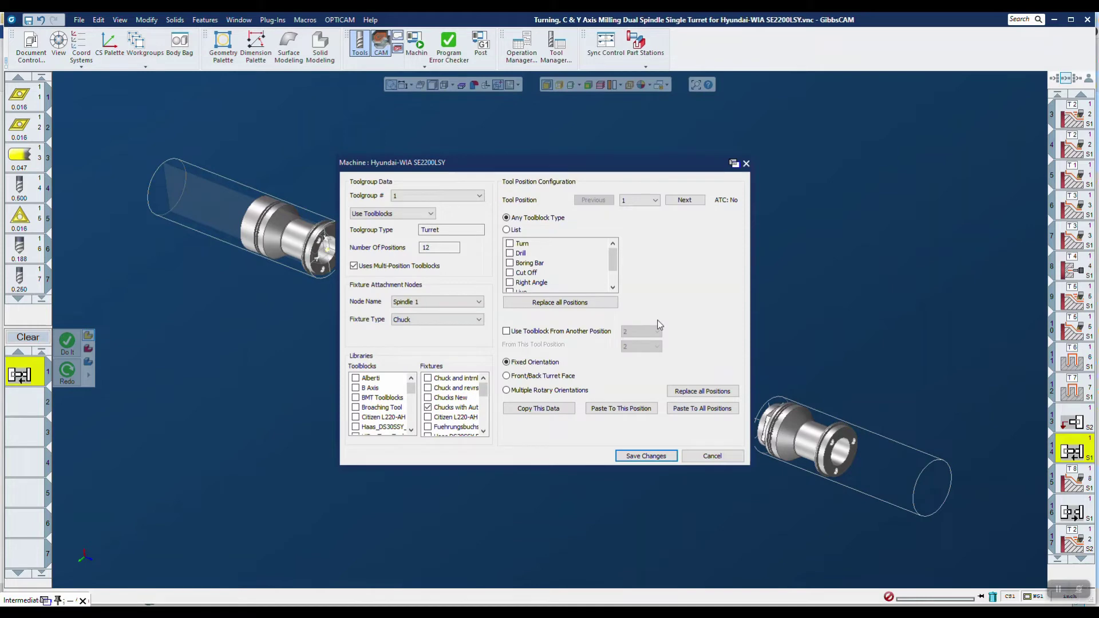
- Review the fixture types of the Spindle 1 and Spindle 2 nodes and the assigned fixture libraries, and close the machine library
click(469, 304)
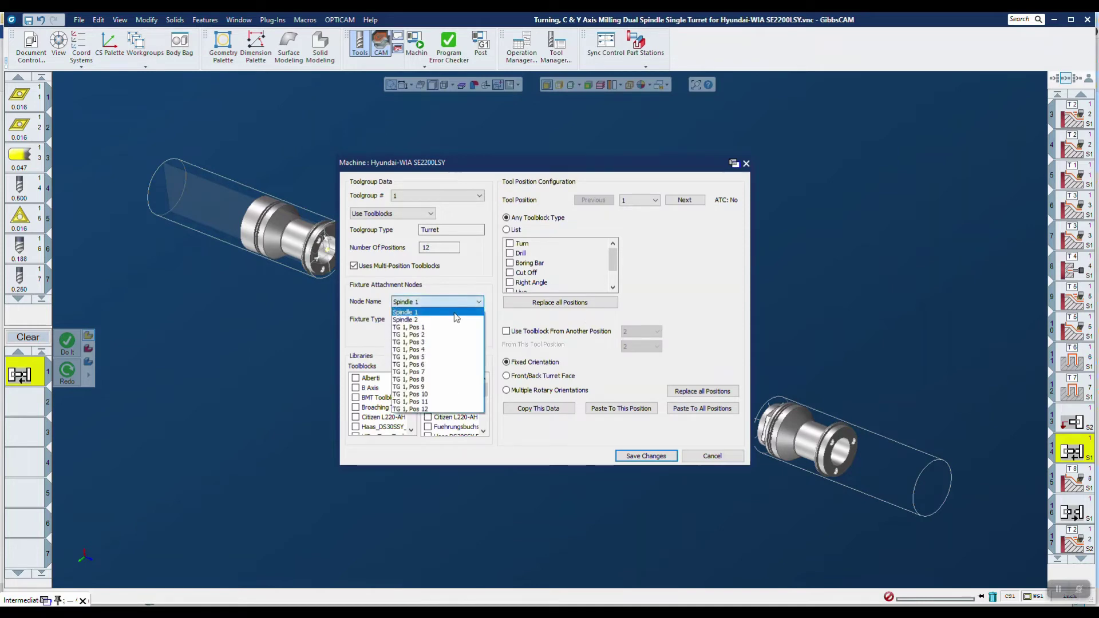
click(428, 313)
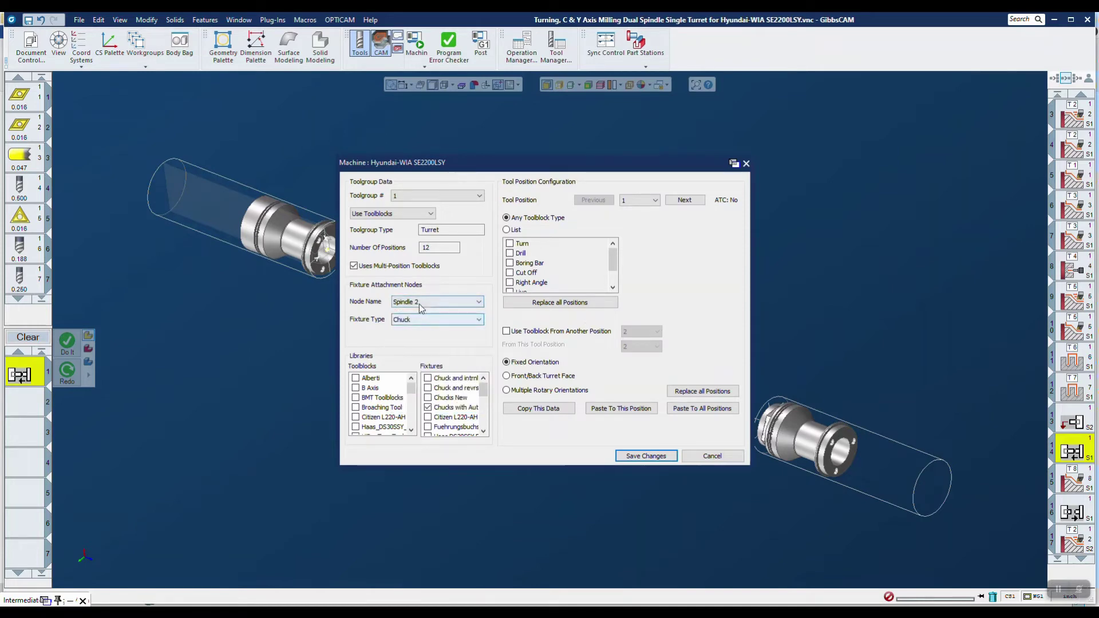
click(424, 304)
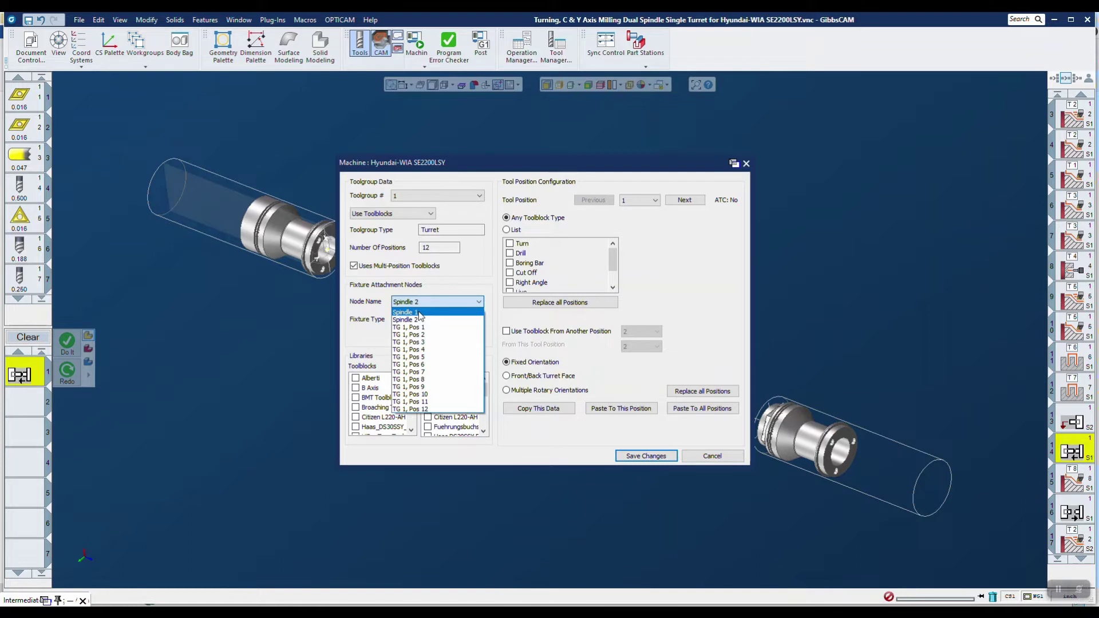
click(419, 313)
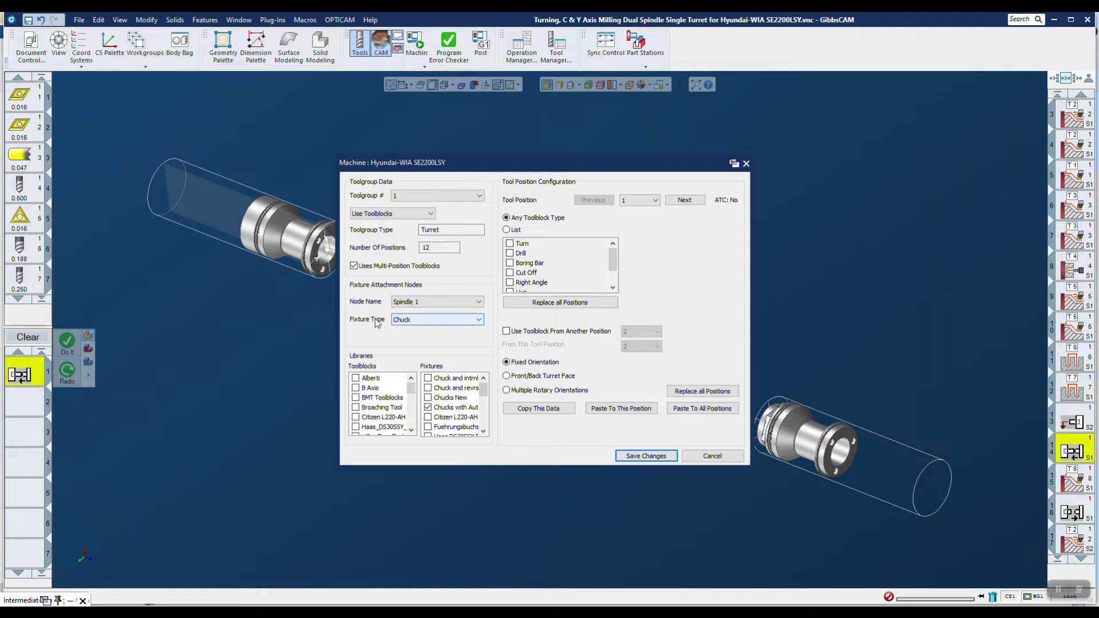
click(478, 320)
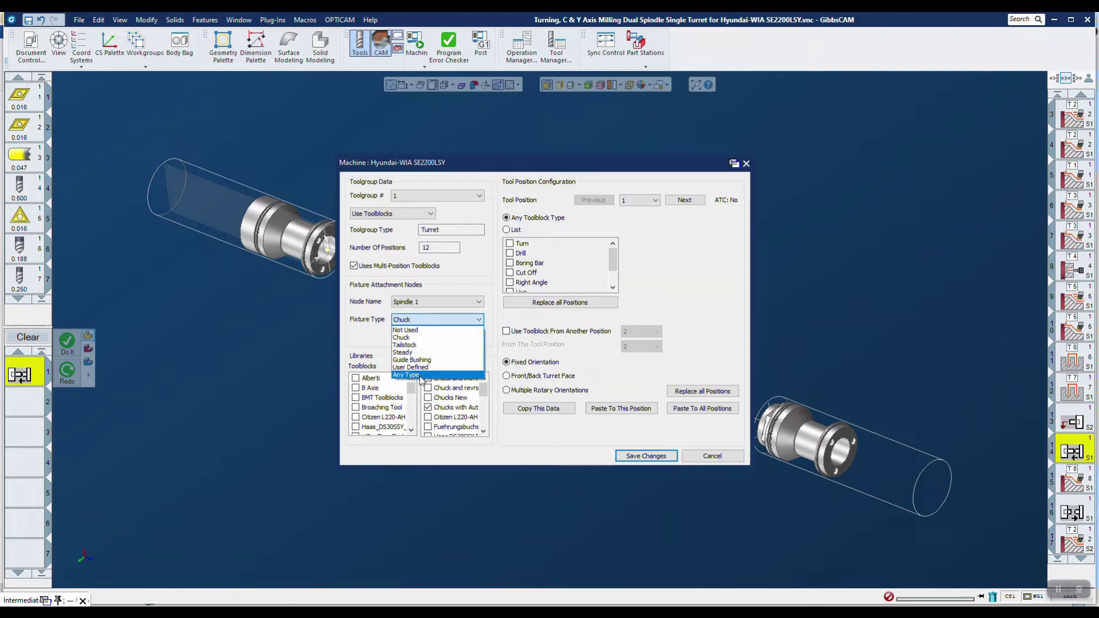
click(408, 339)
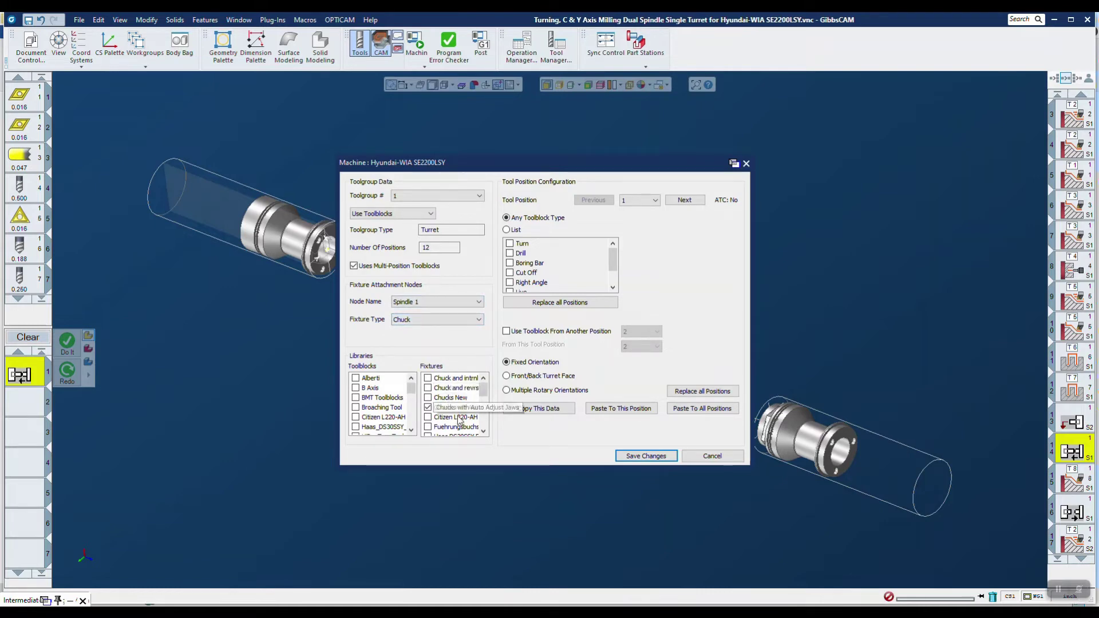
drag(484, 391, 487, 397)
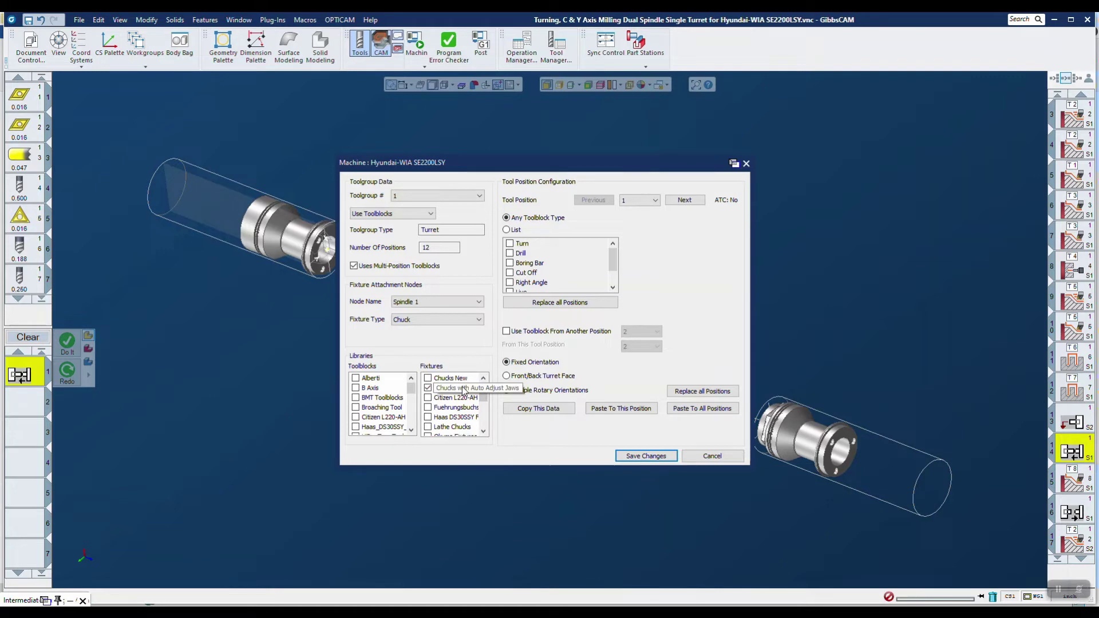
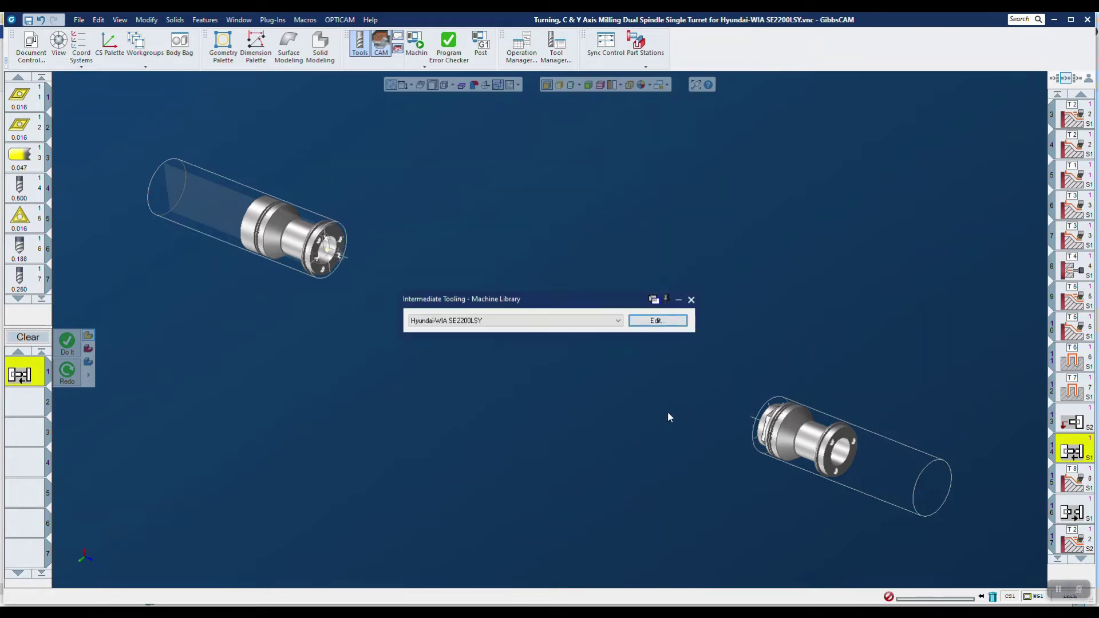
click(691, 299)
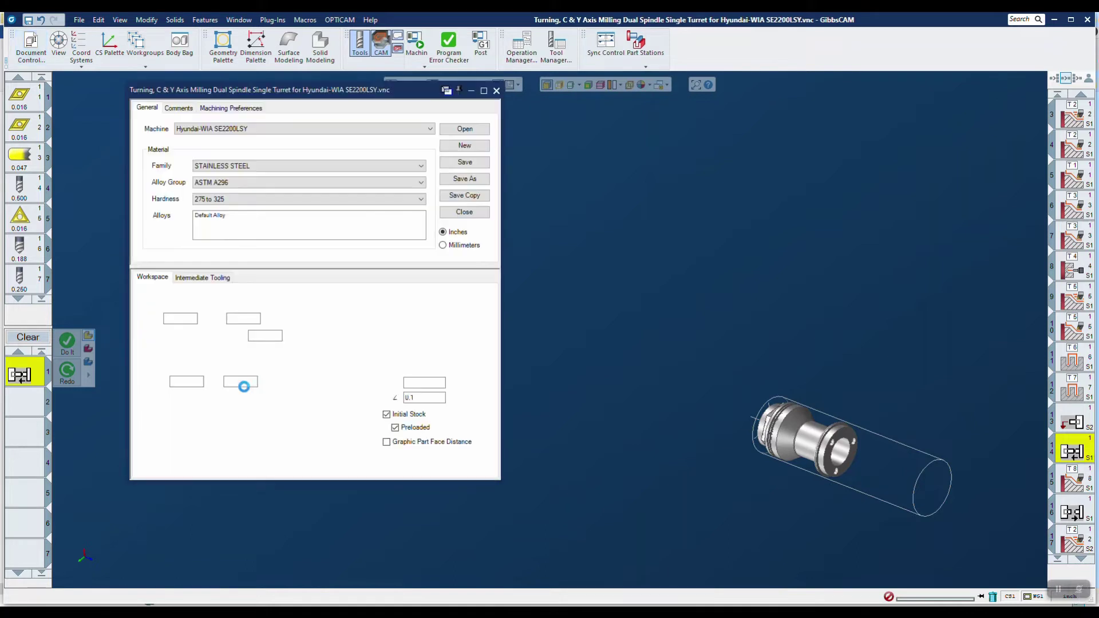
- Assign the fixture Chuck 10.00 Diameter 5.74803 Length from the Chucks with Auto Adjust Jaws library to Spindle 1
click(207, 279)
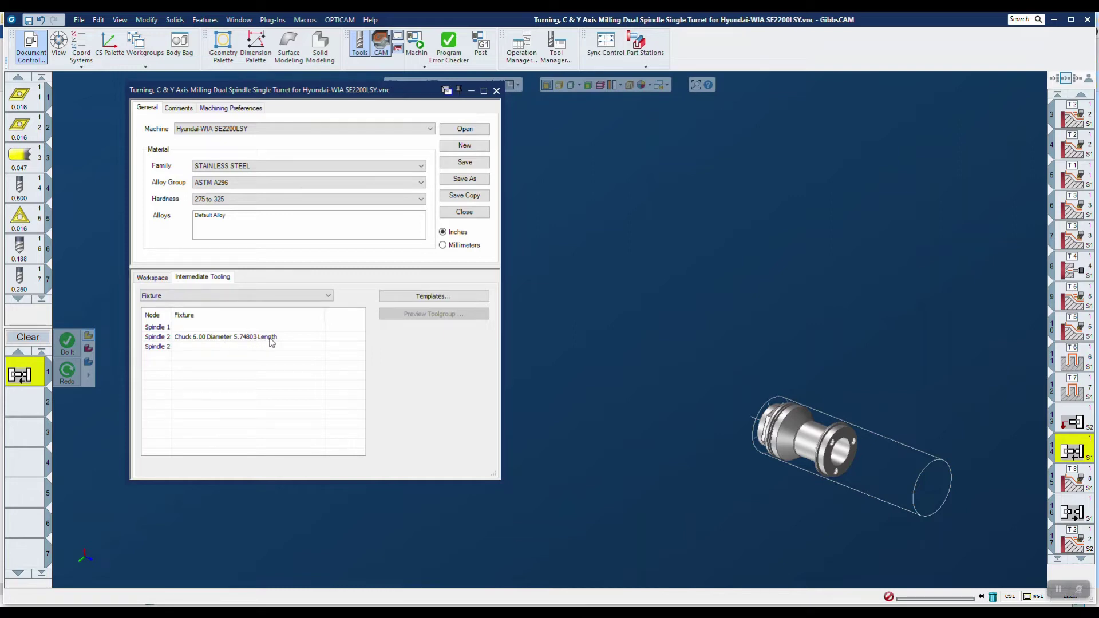
click(168, 328)
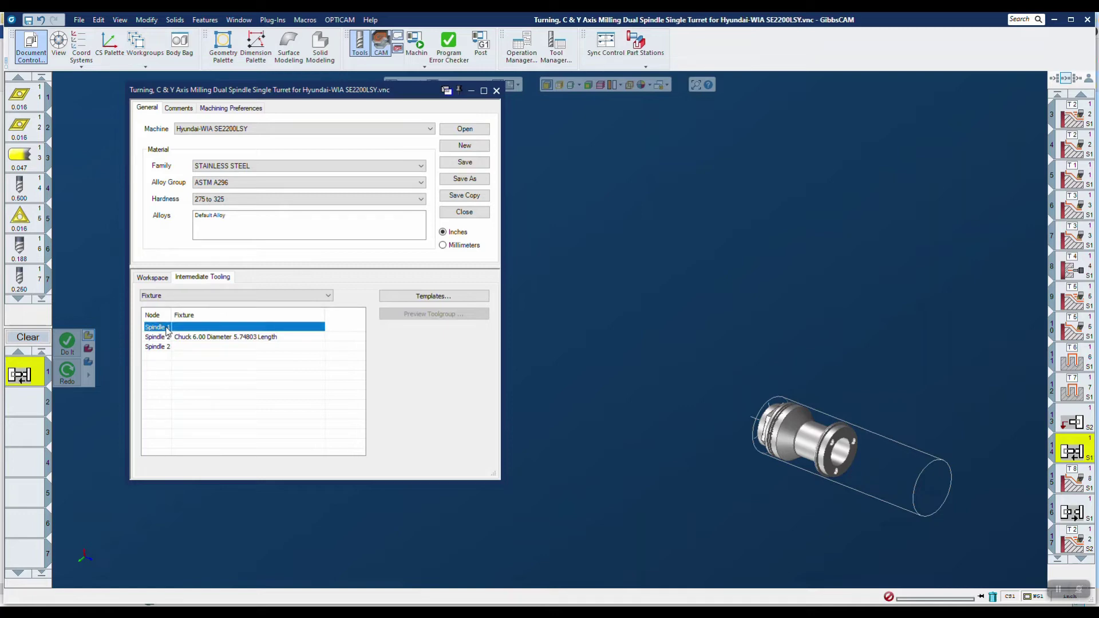
double_click(168, 329)
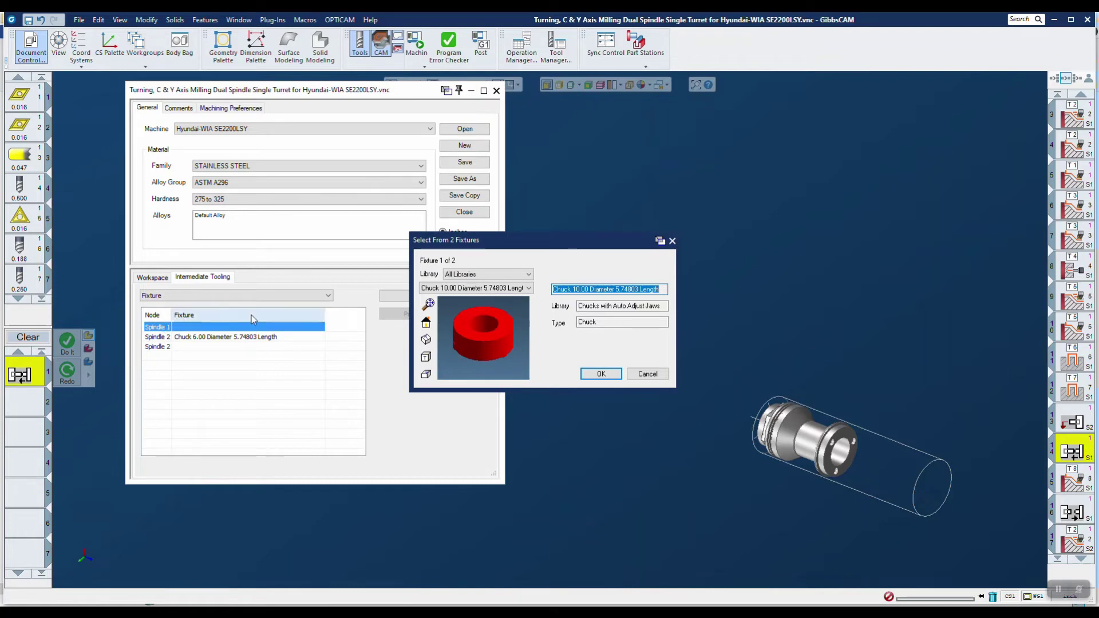
click(528, 274)
click(498, 292)
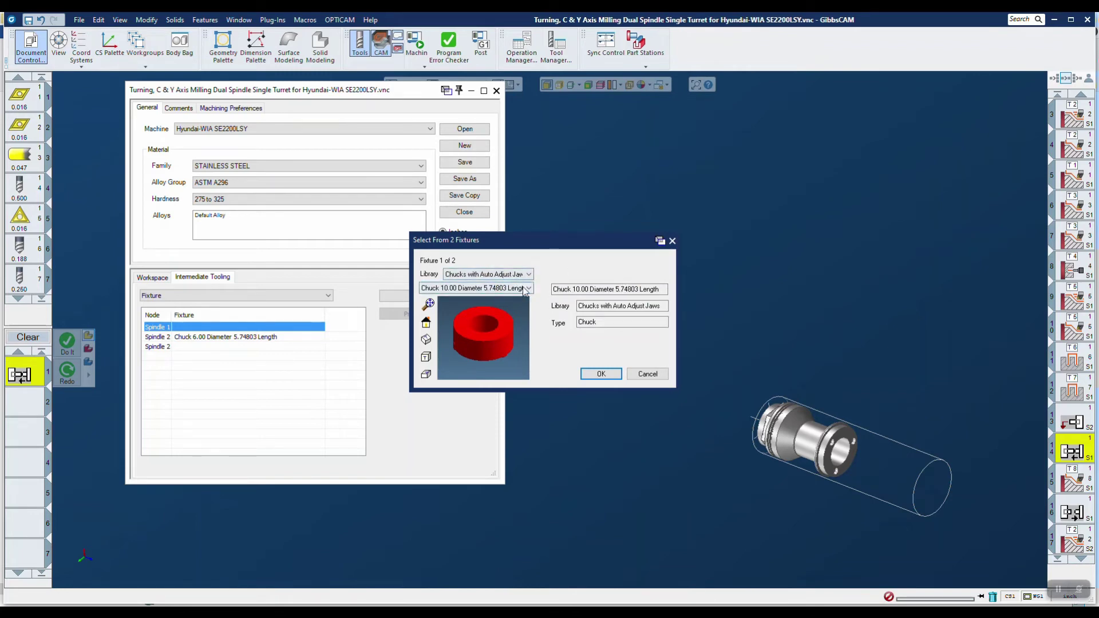
click(529, 288)
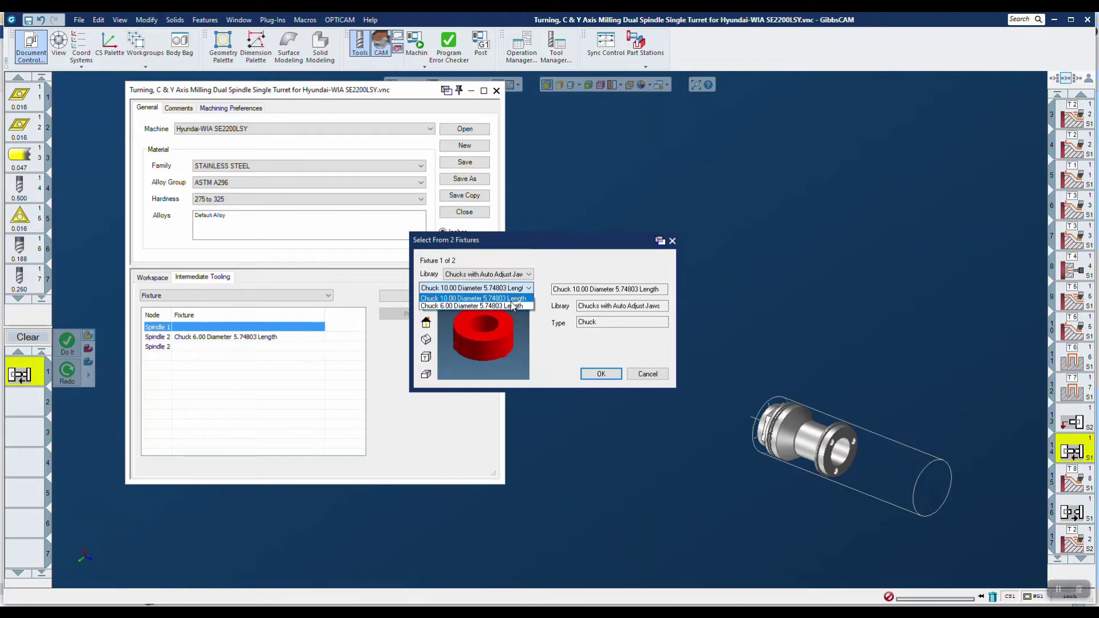
click(511, 299)
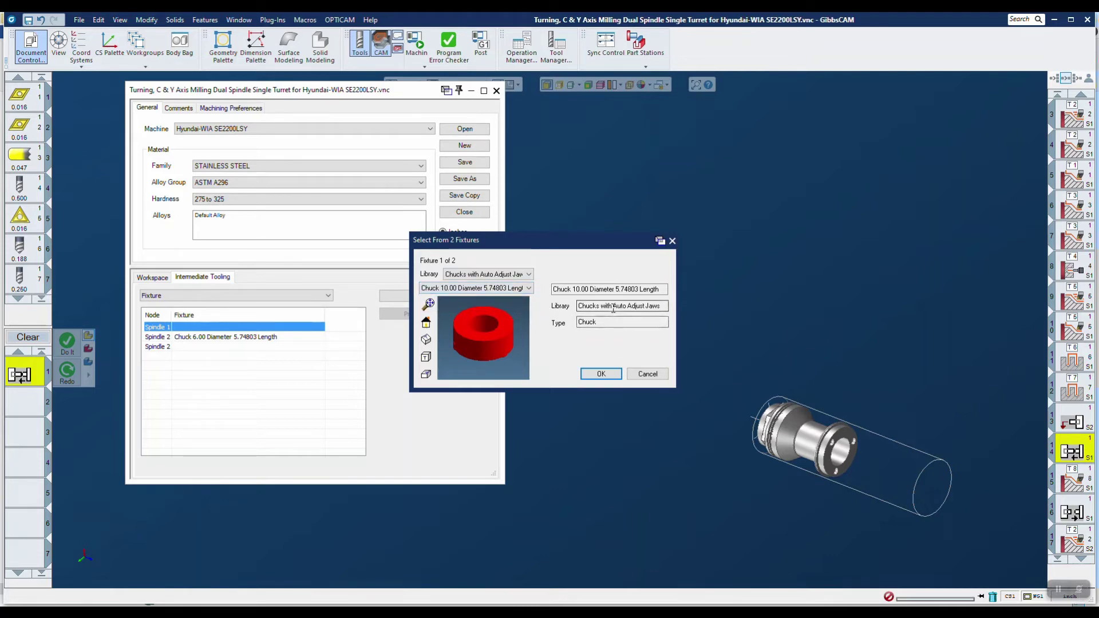
click(601, 374)
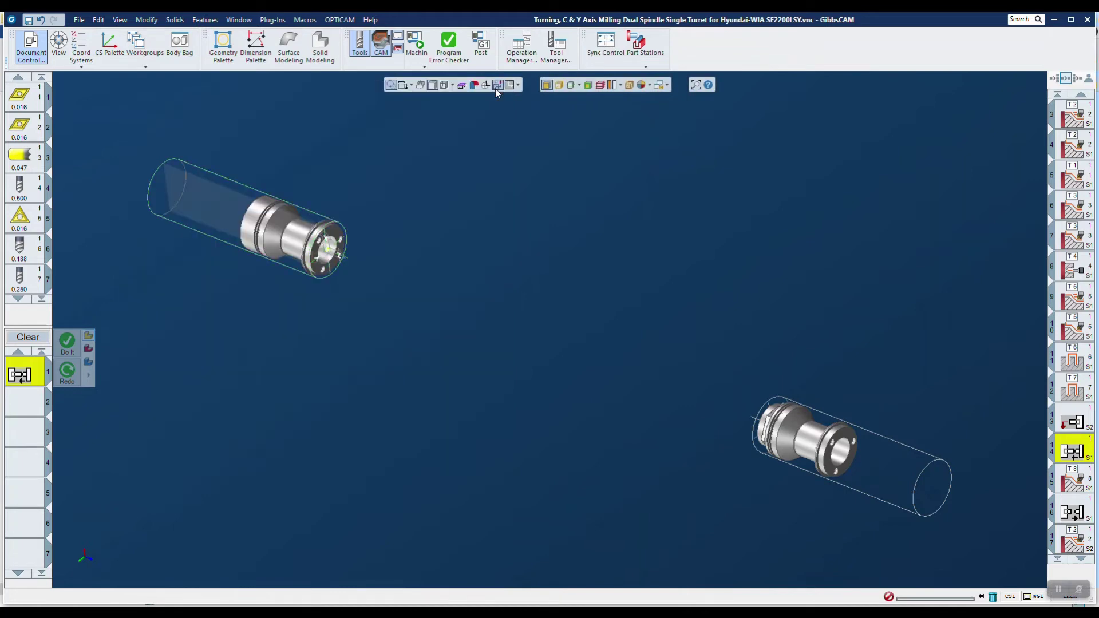
click(496, 91)
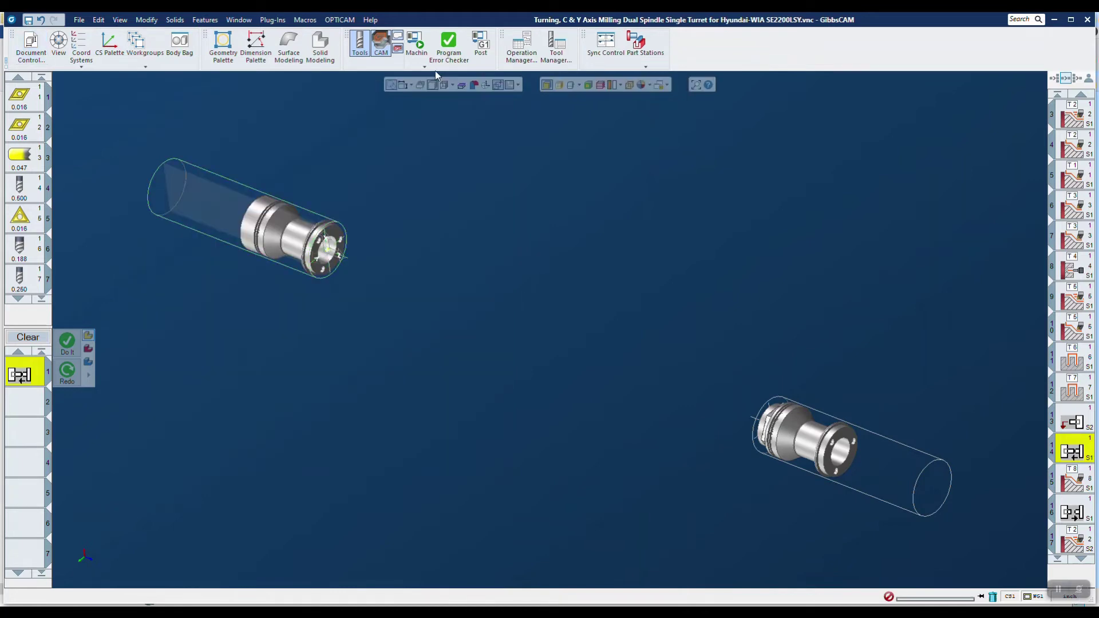
- Run the machine simulation to inspect the Spindle 1 chuck and its jaws on the stock, and close it
click(416, 44)
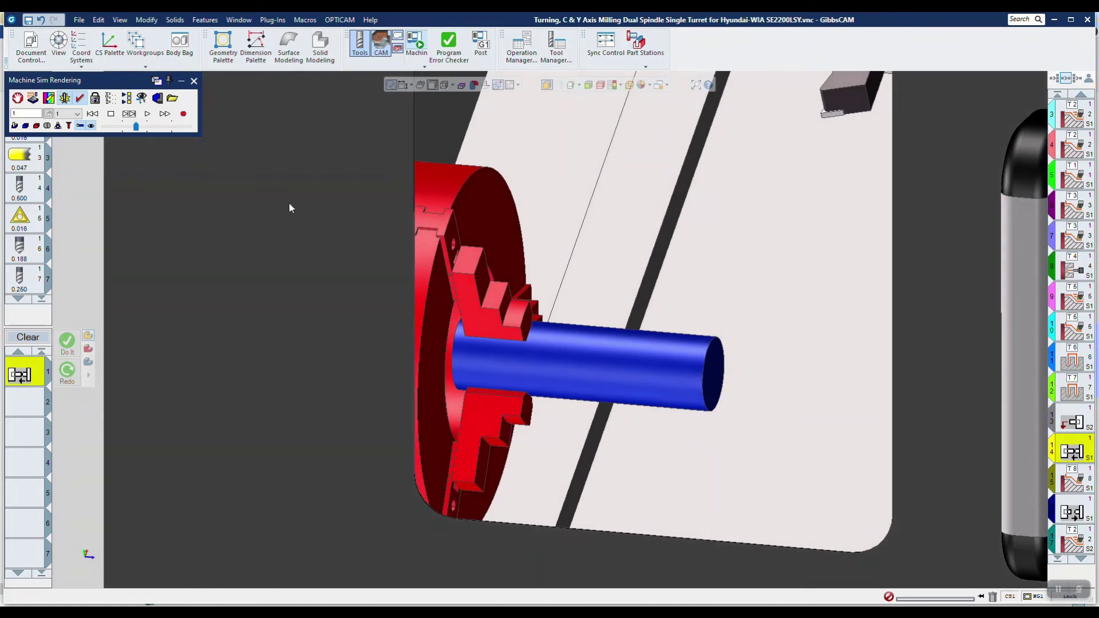
click(194, 82)
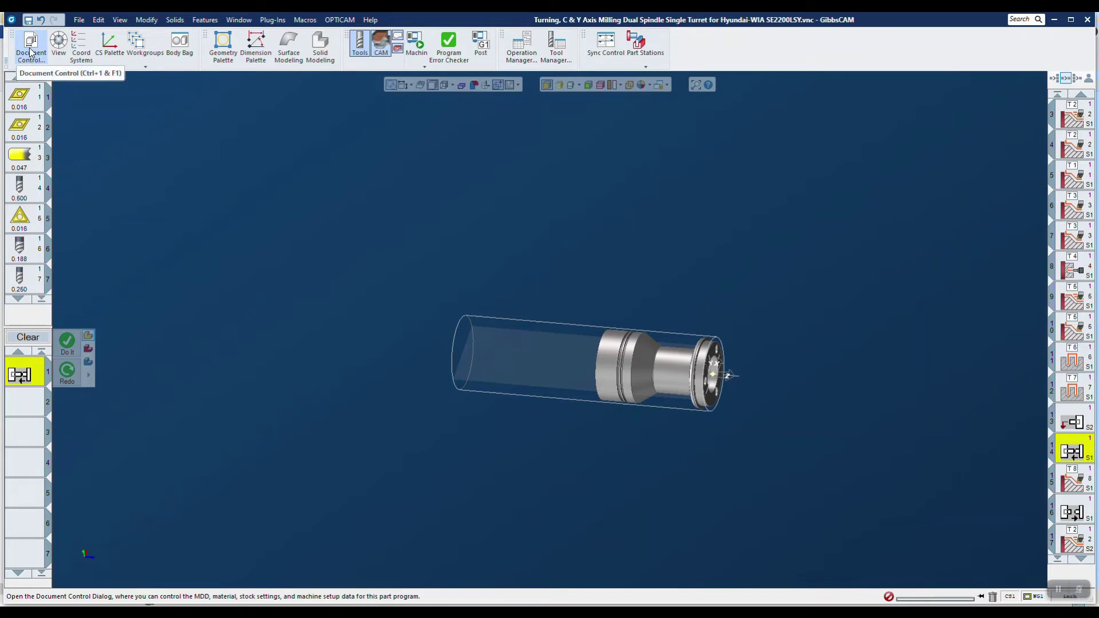
- Set Spindle 1's Z distance from the chuck face to the part origin to 0 in the workspace settings
click(30, 52)
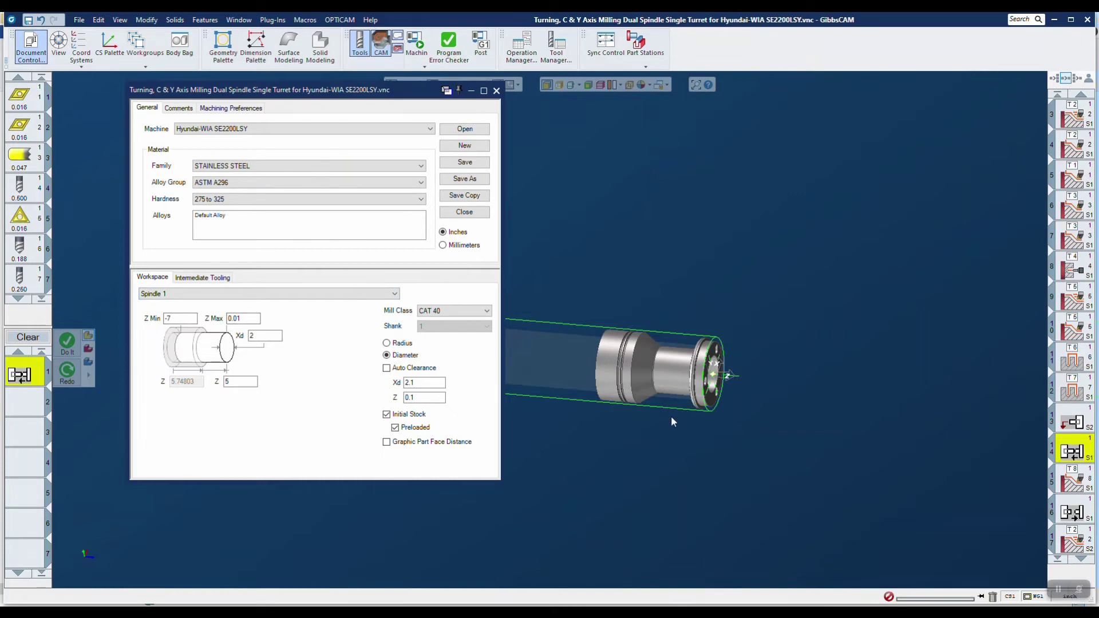
middle_drag(667, 417, 789, 355)
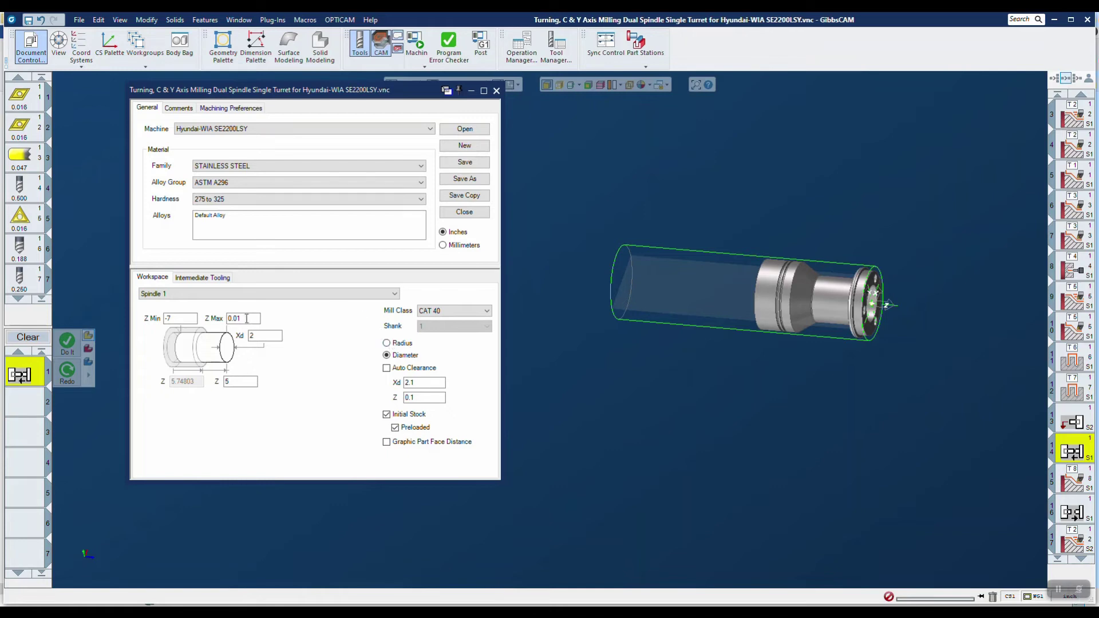
scroll(860, 273, up, 6)
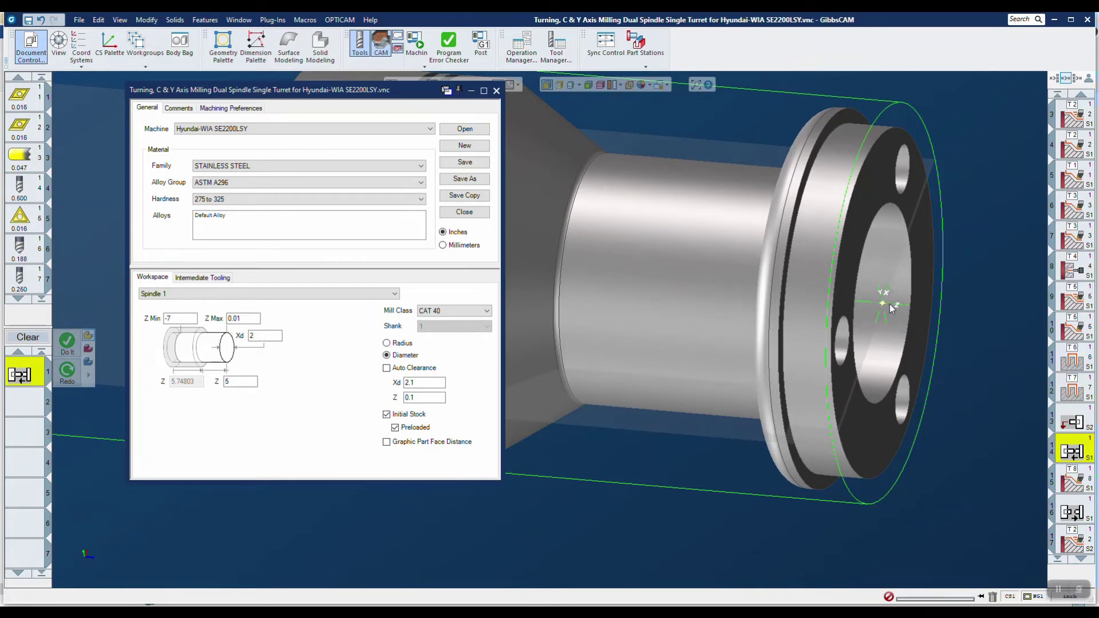
scroll(890, 308, down, 4)
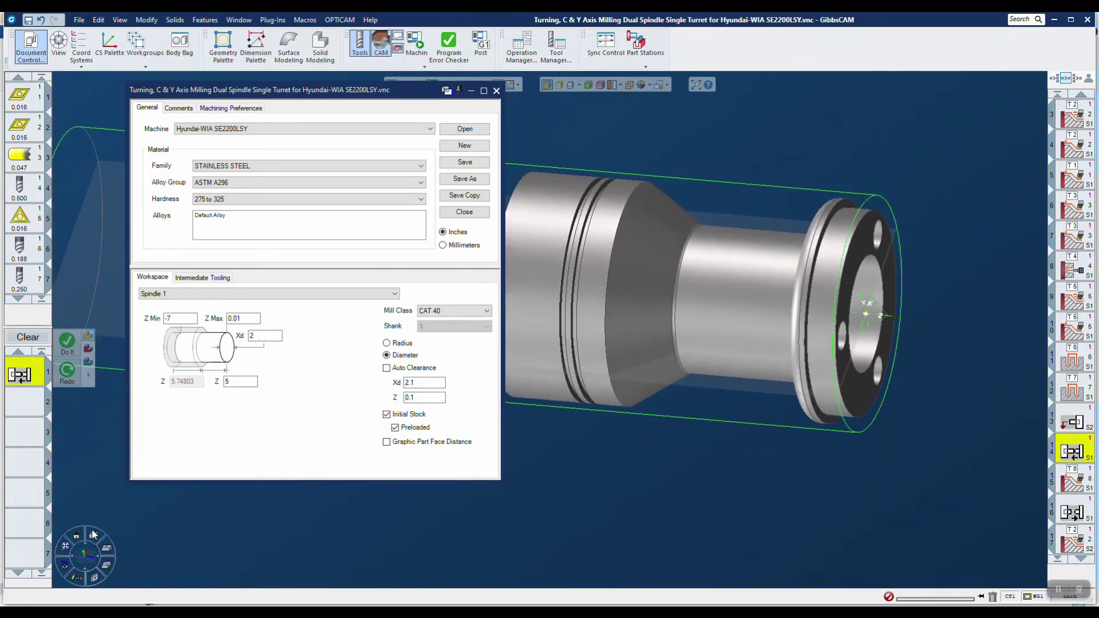
click(95, 534)
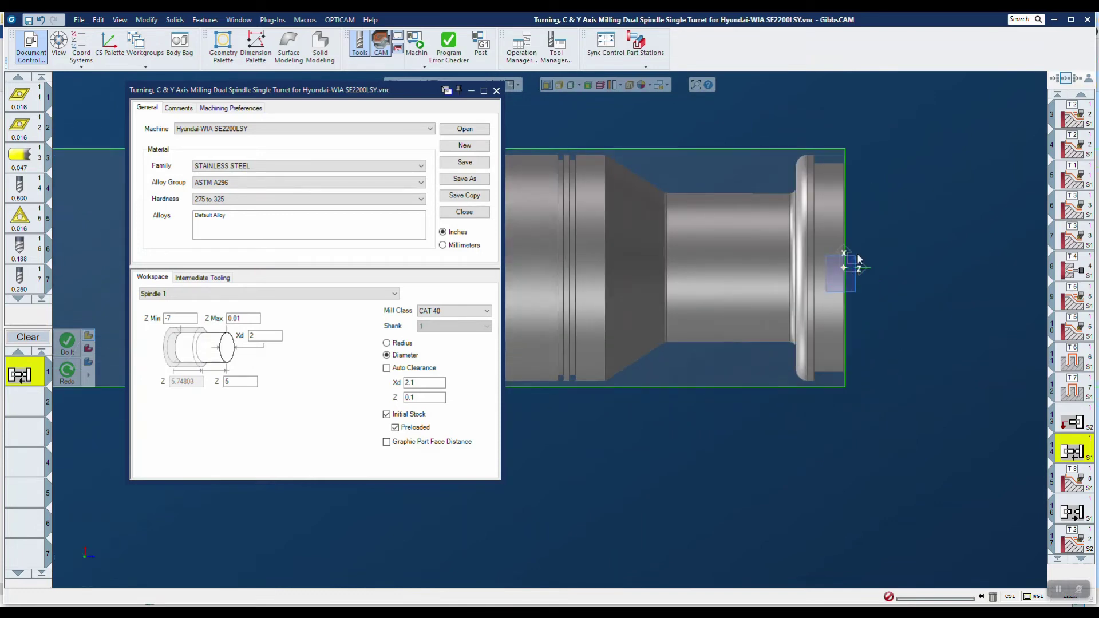
scroll(841, 269, up, 5)
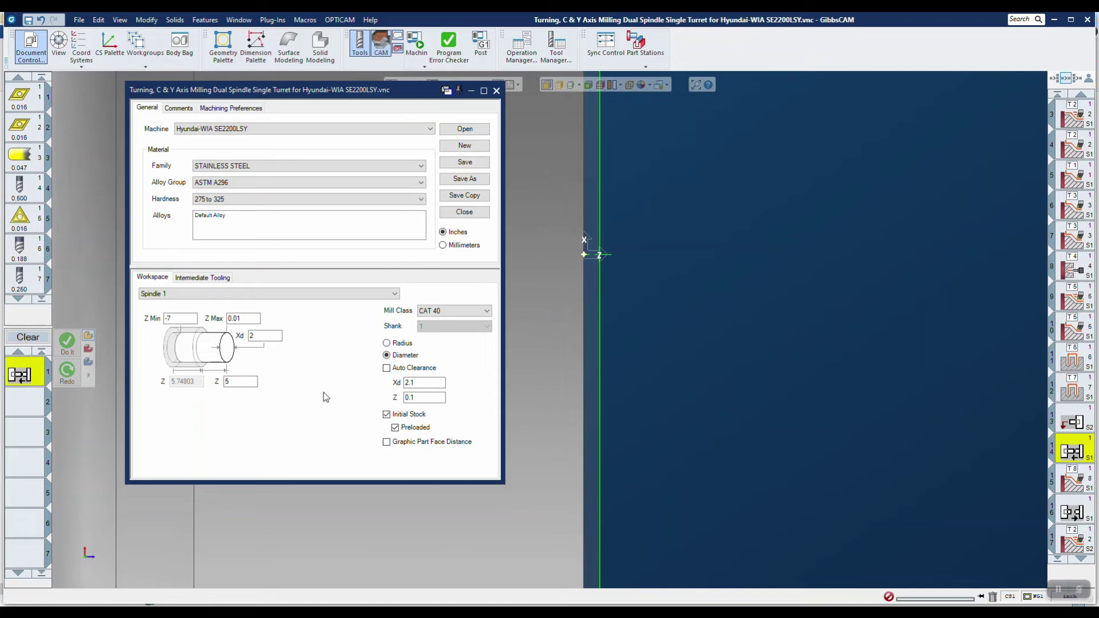
click(253, 385)
text(0)
click(496, 90)
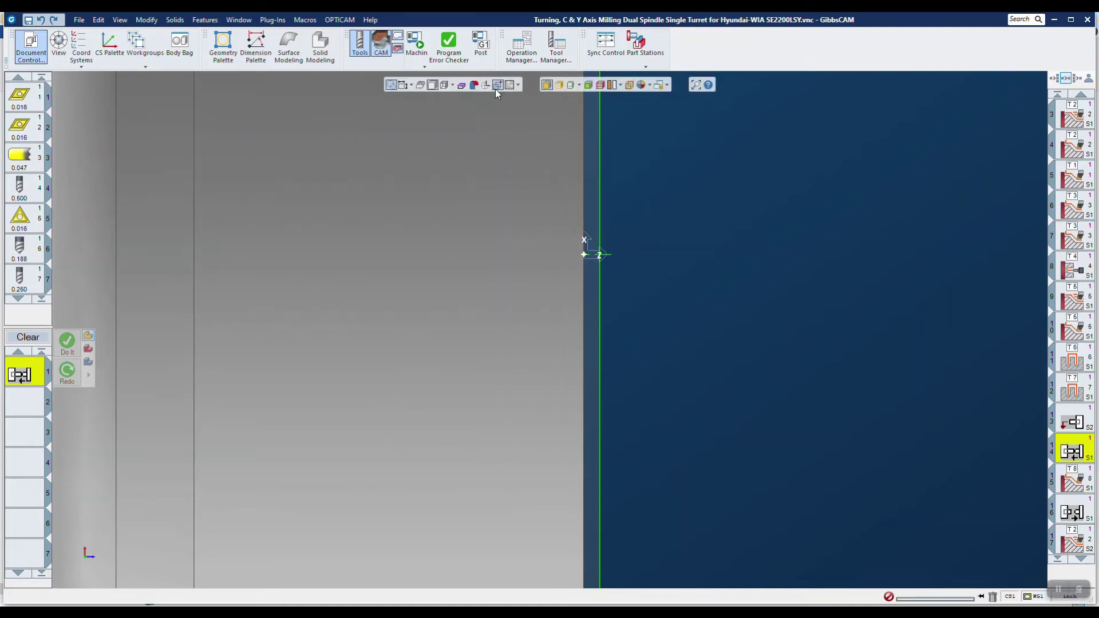
- Run the machine simulation to inspect how the stock sits in the Spindle 1 chuck jaws, and close it
click(416, 43)
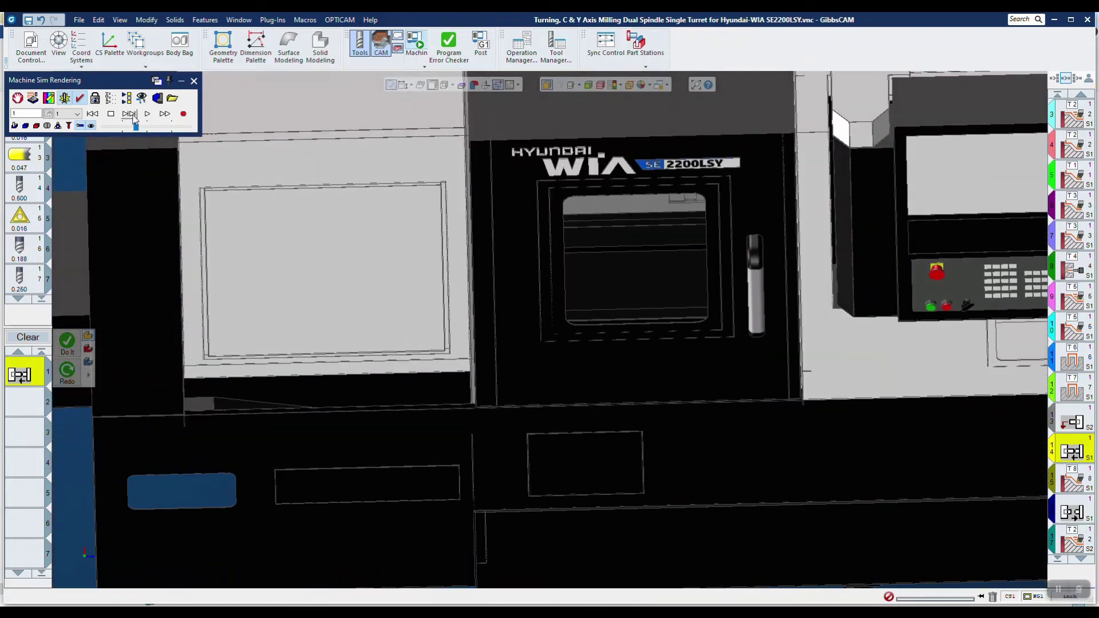
click(131, 115)
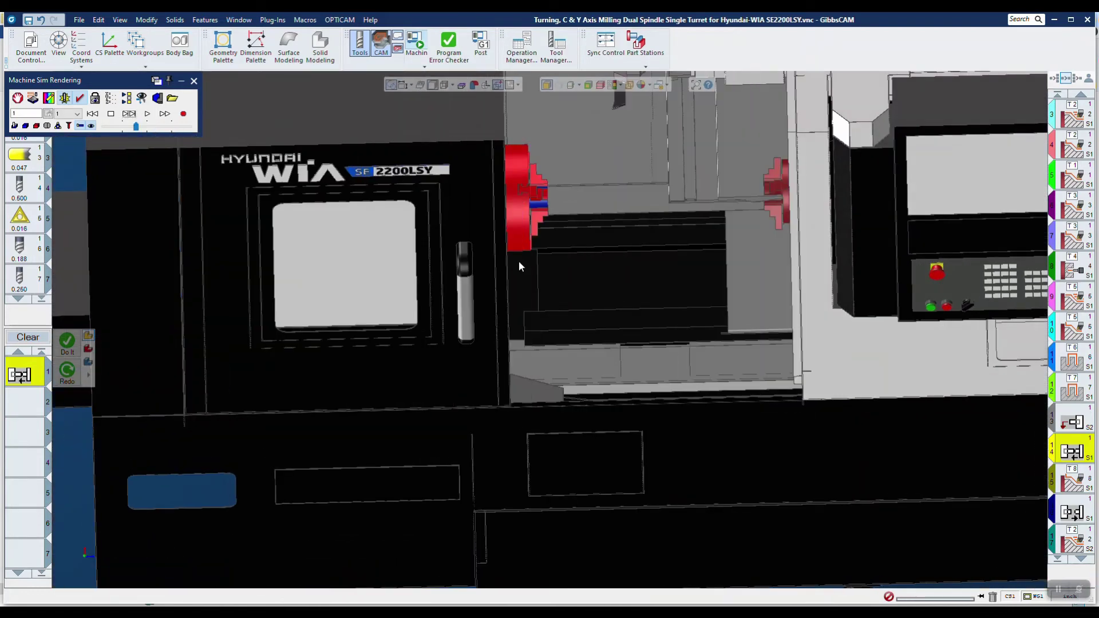
scroll(558, 227, up, 5)
scroll(587, 300, up, 5)
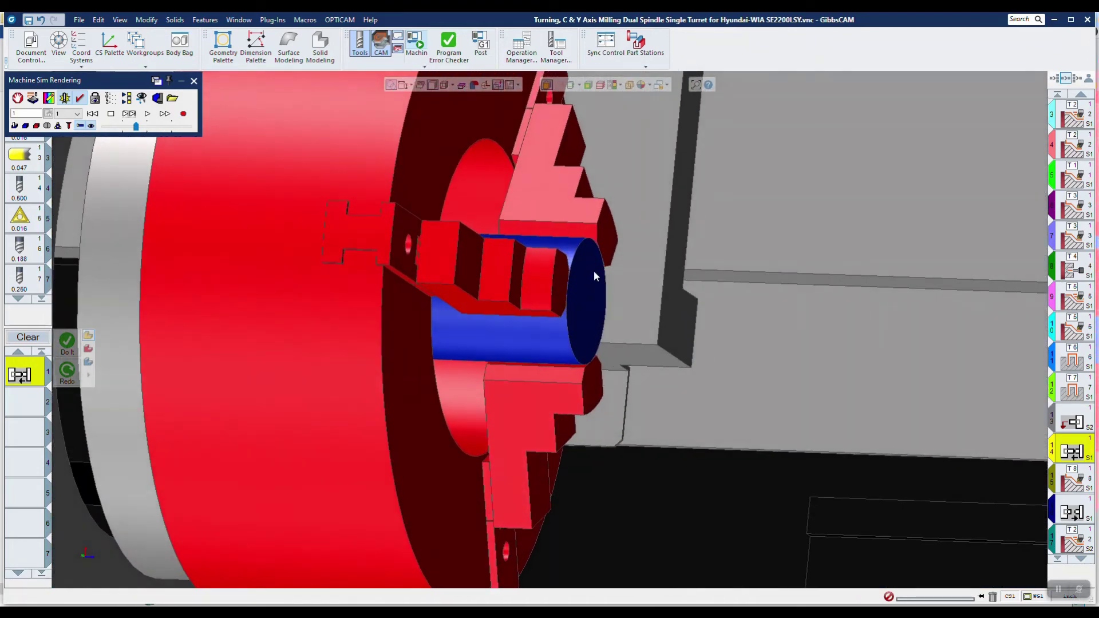
middle_drag(593, 270, 606, 231)
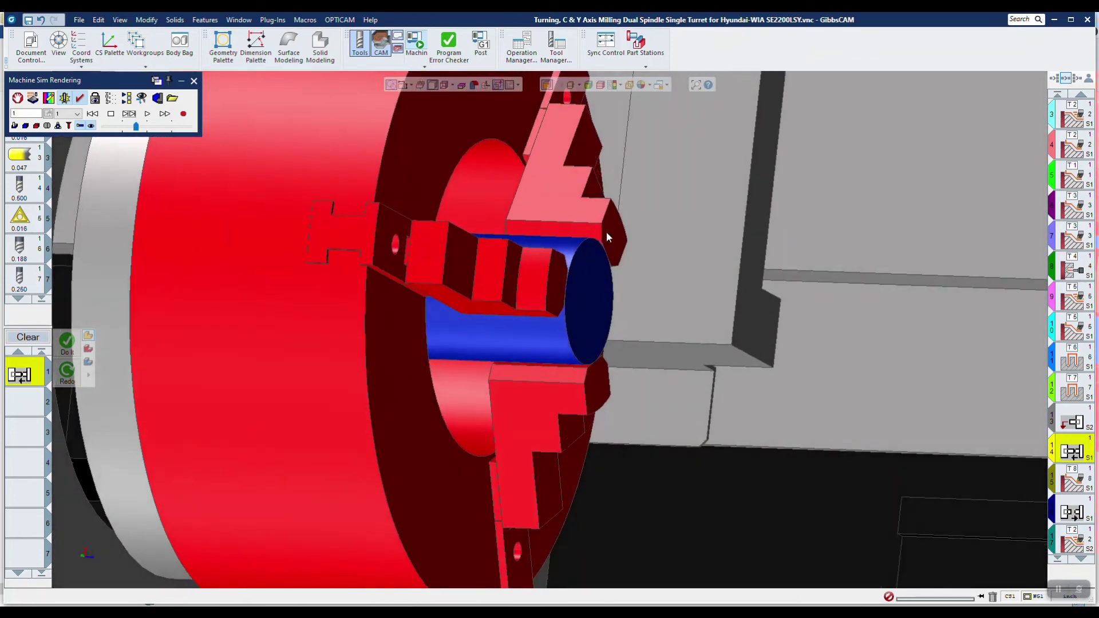
scroll(592, 280, down, 5)
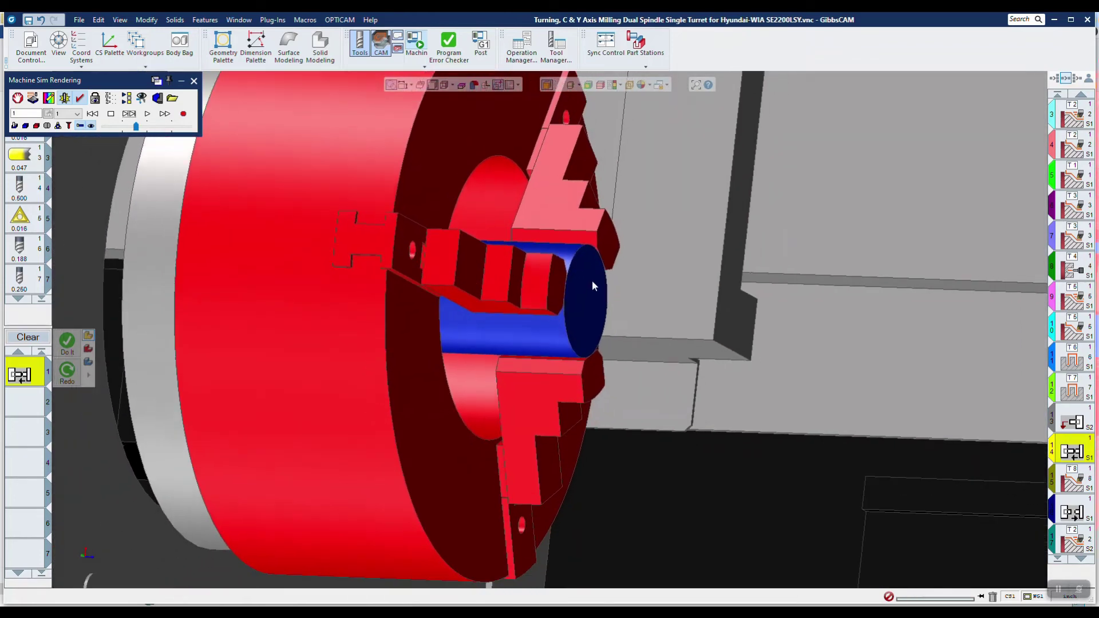
scroll(592, 280, down, 5)
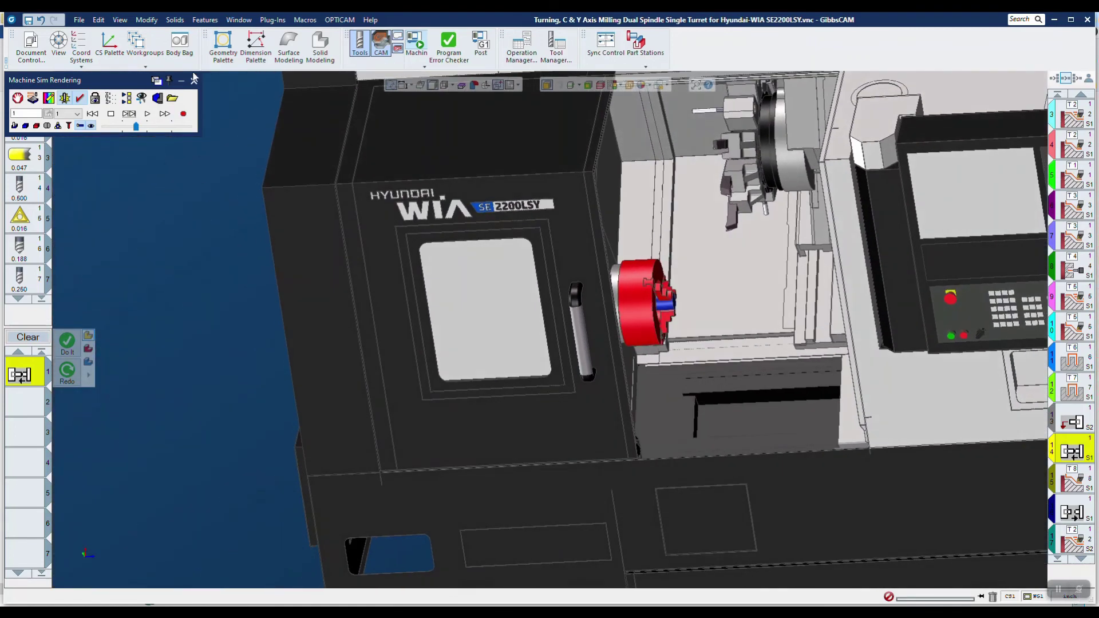
click(194, 79)
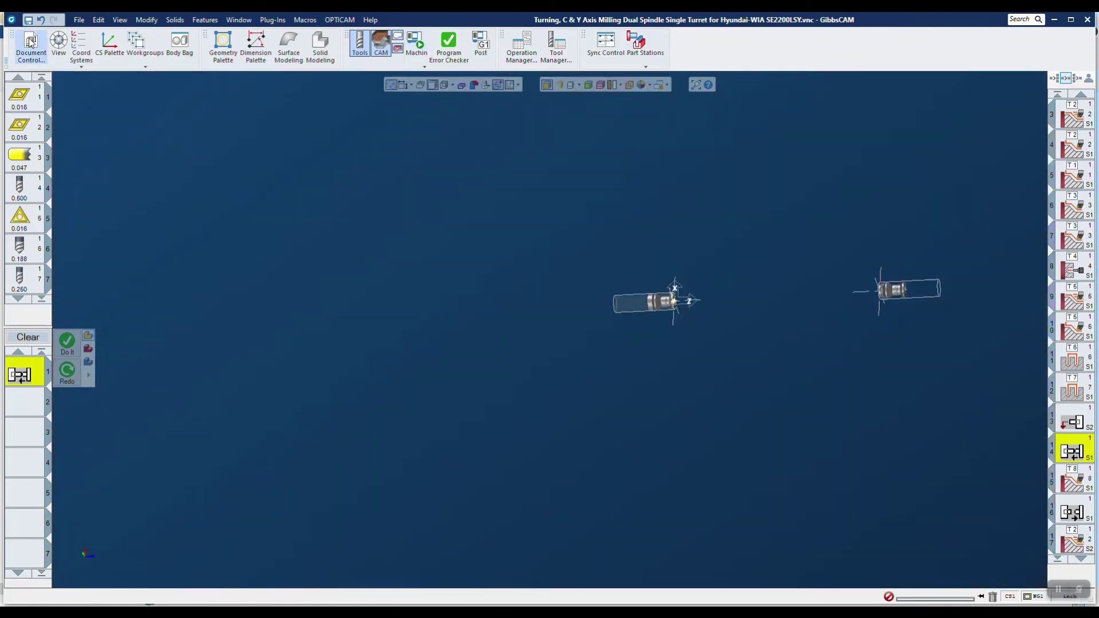
- Set Spindle 1's Z distance from the chuck face to the part origin to 5 in the workspace settings
click(31, 41)
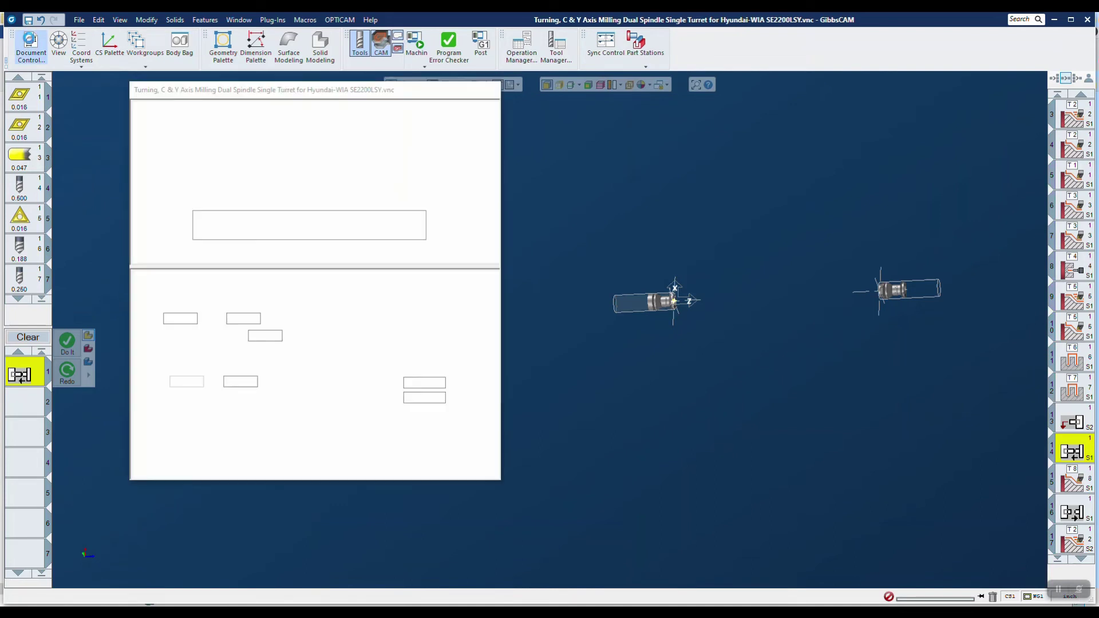
double_click(237, 378)
text(5)
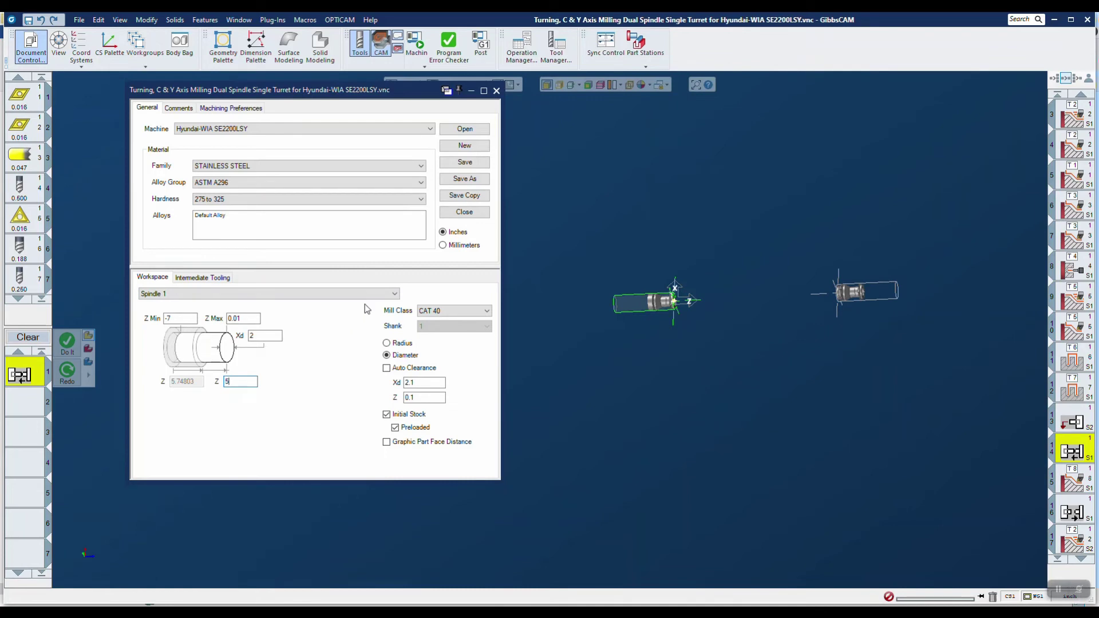
key(Tab)
click(497, 90)
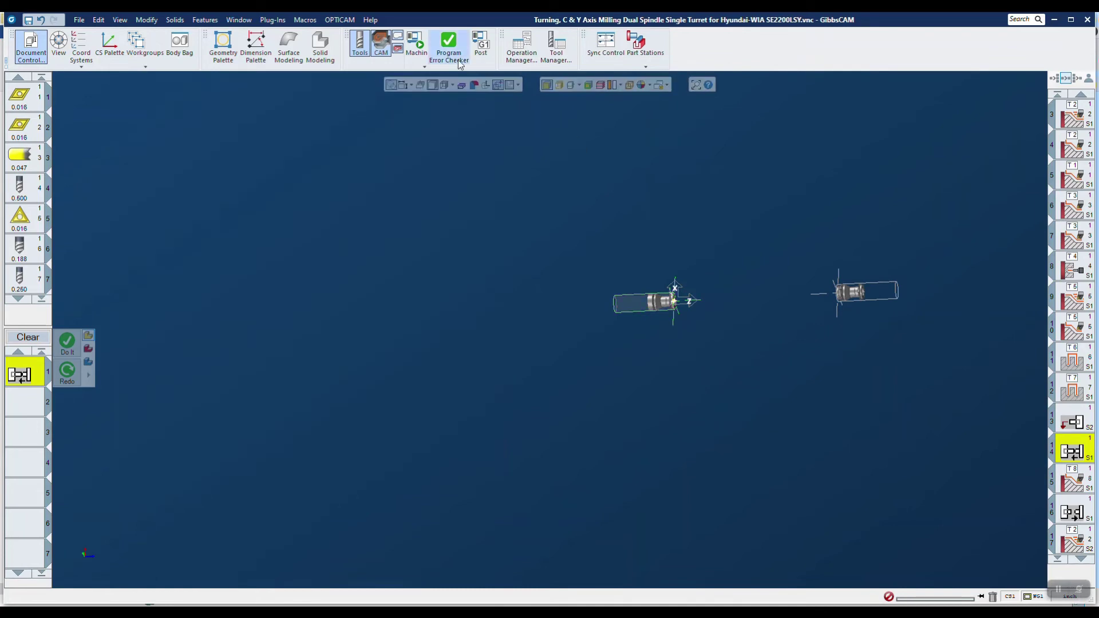
- Restart the machine simulation, advance to the next feature, and inspect the stock's stick-out from the Spindle 1 chuck and the whole machine
click(416, 45)
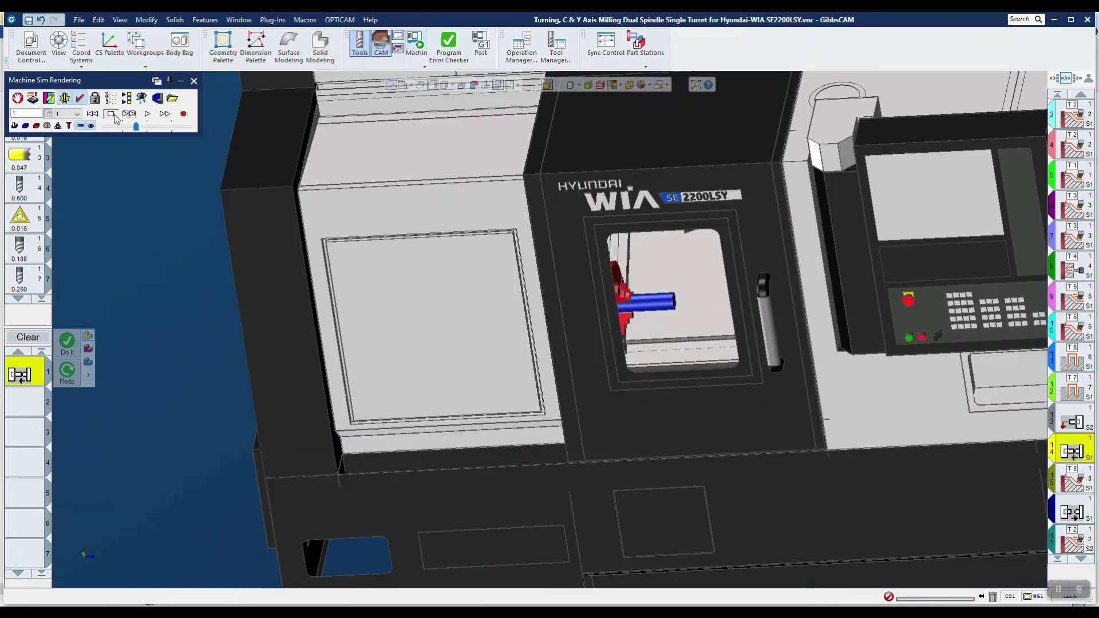
click(92, 113)
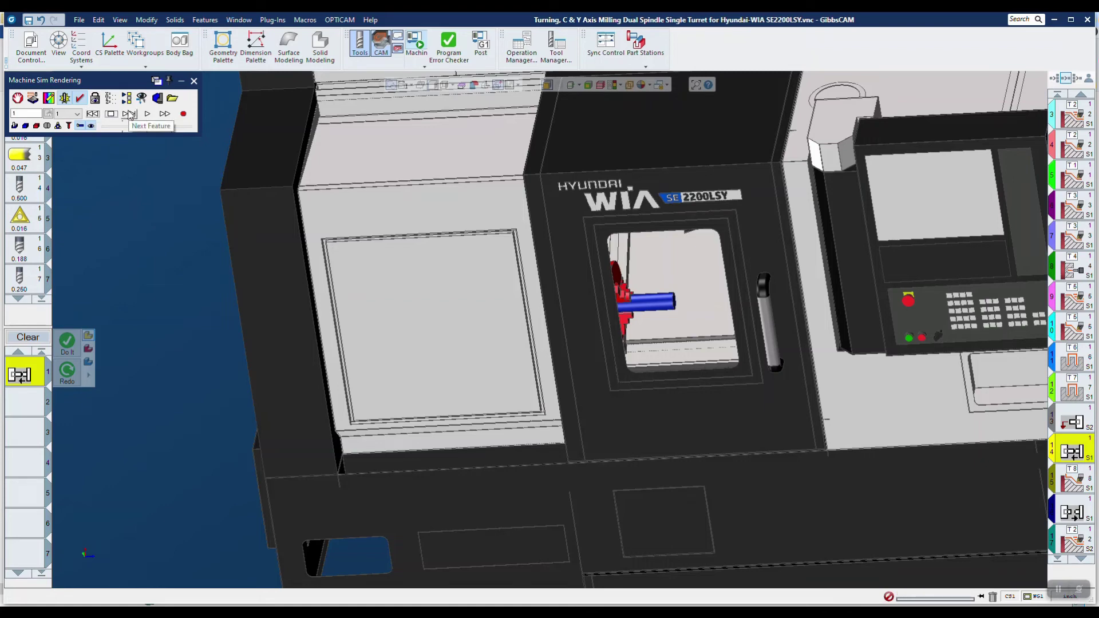
click(129, 114)
scroll(640, 331, up, 6)
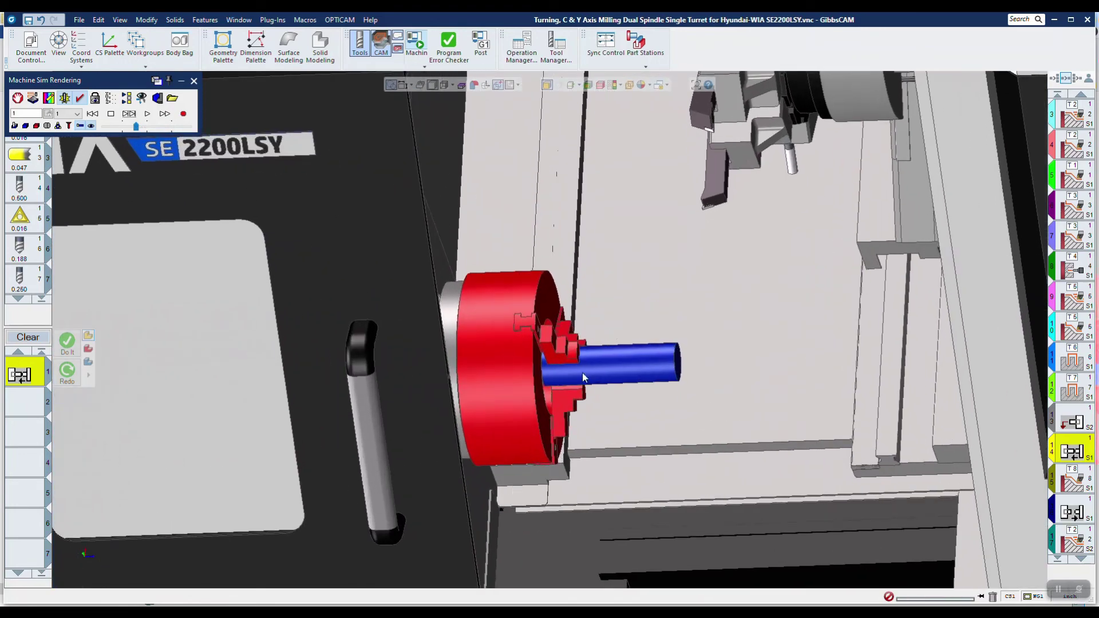
middle_drag(737, 370, 856, 377)
scroll(857, 382, down, 8)
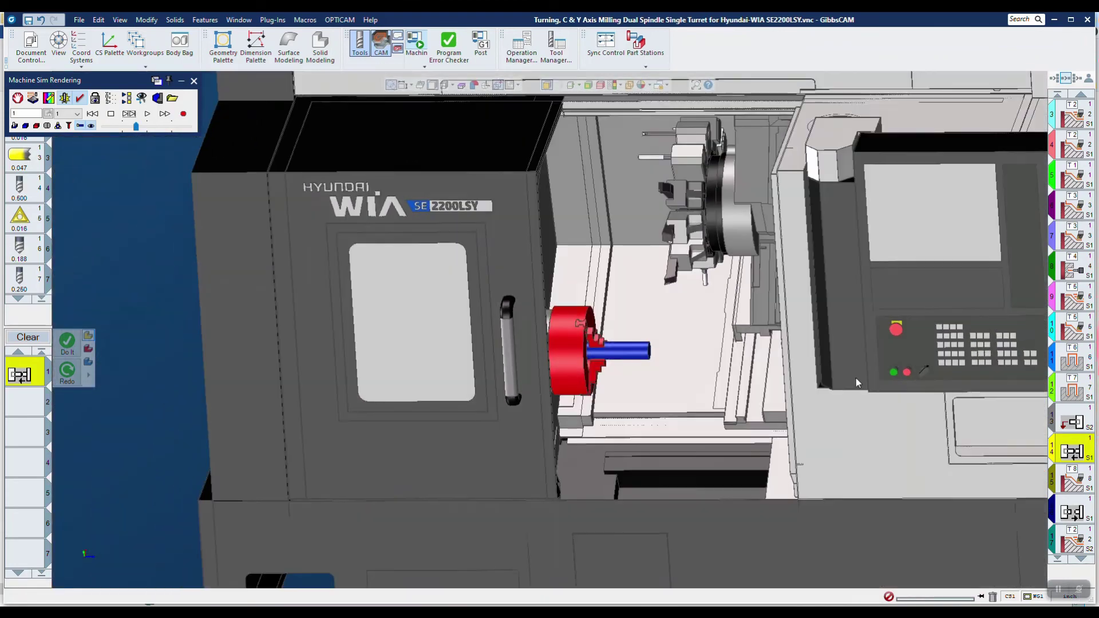
scroll(856, 378, down, 8)
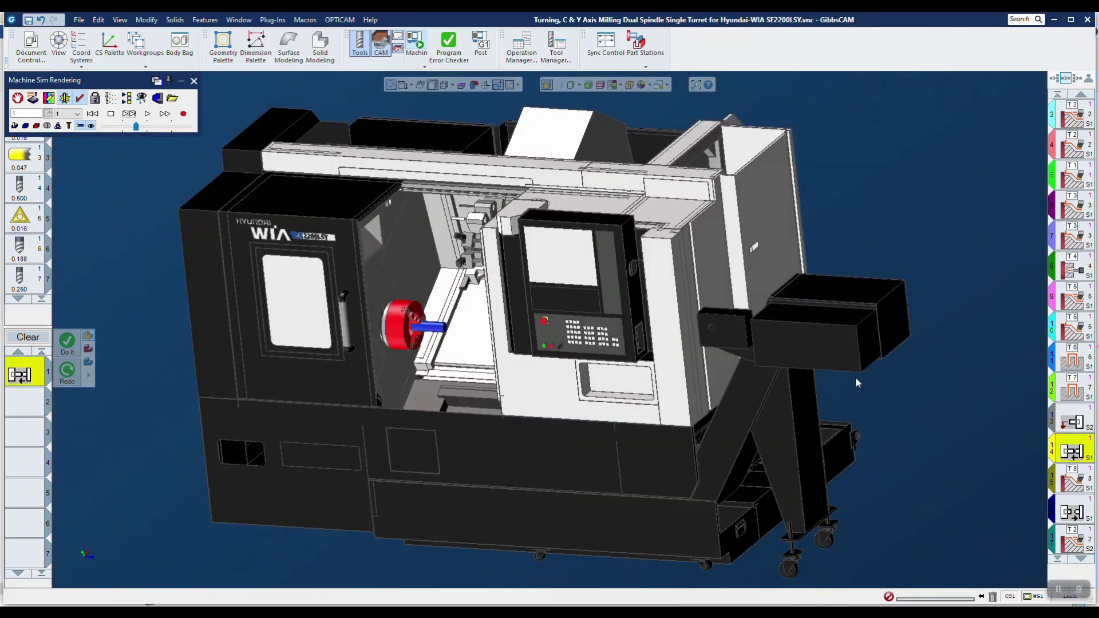
- Review the jaw macro Chuck 10.00 Diameter 5.74803 Length.mac in Notepad, close it, and return to the GibbsCAM machine simulation
key(Left)
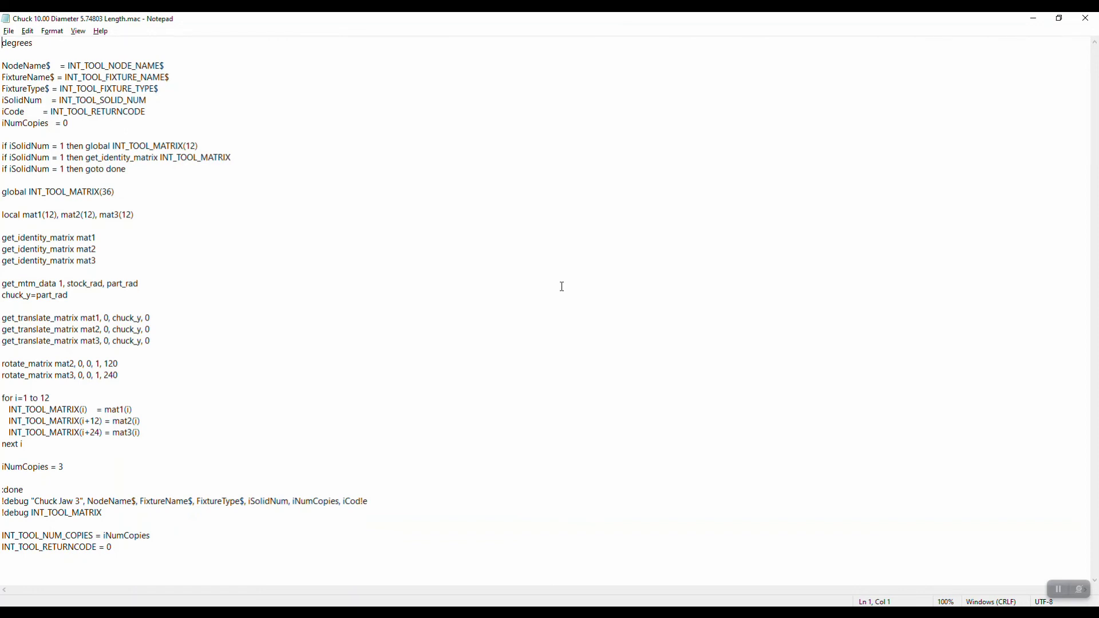
key(alt+F4)
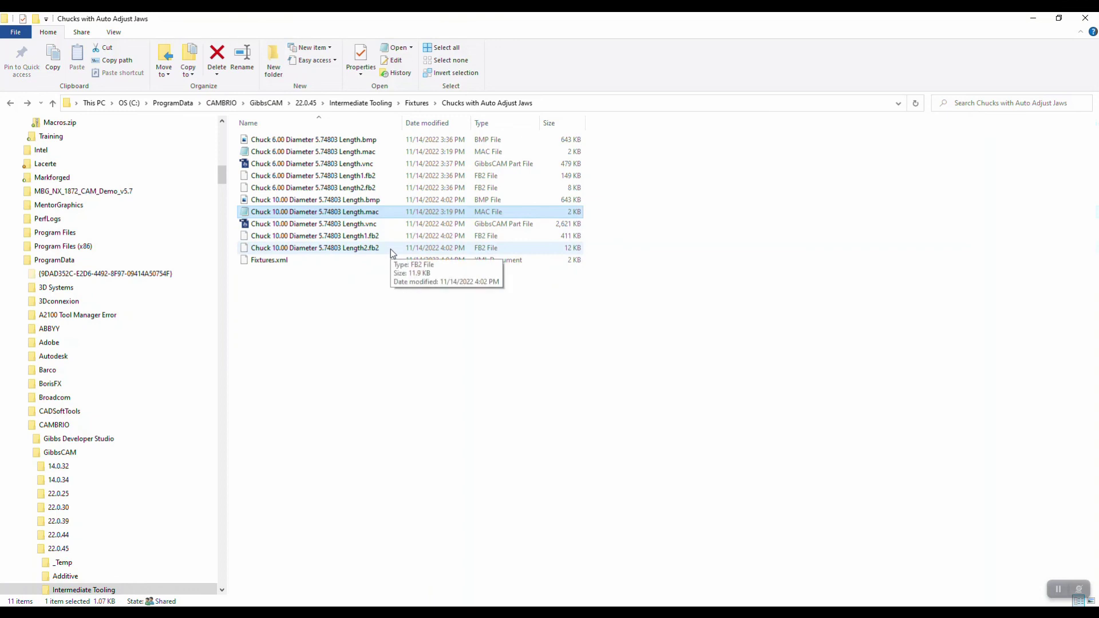
click(640, 605)
click(664, 574)
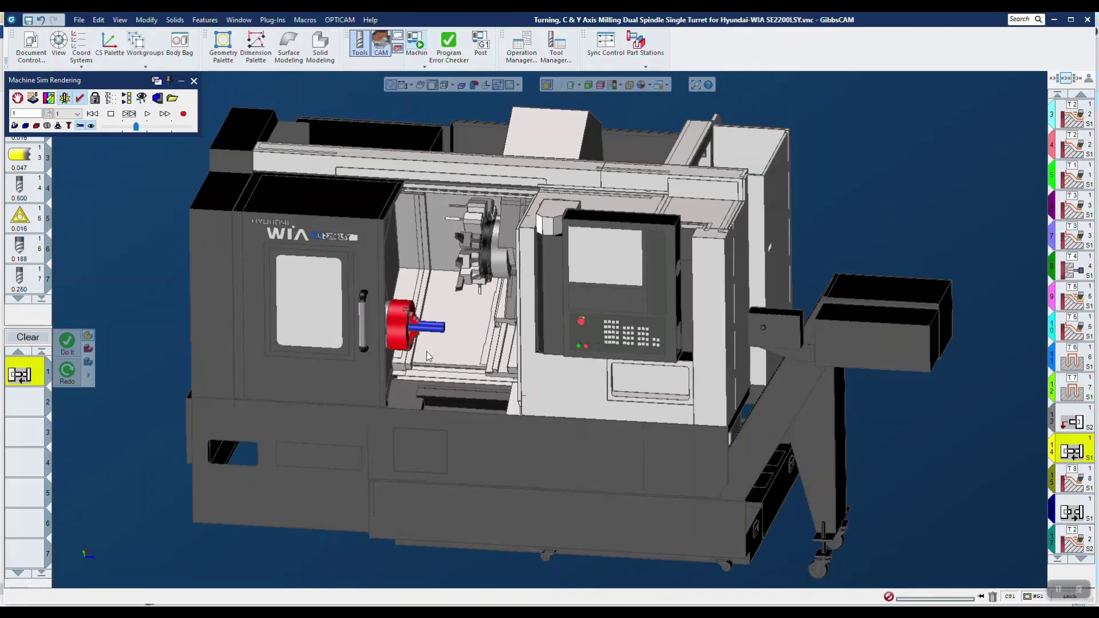
scroll(427, 354, down, 2)
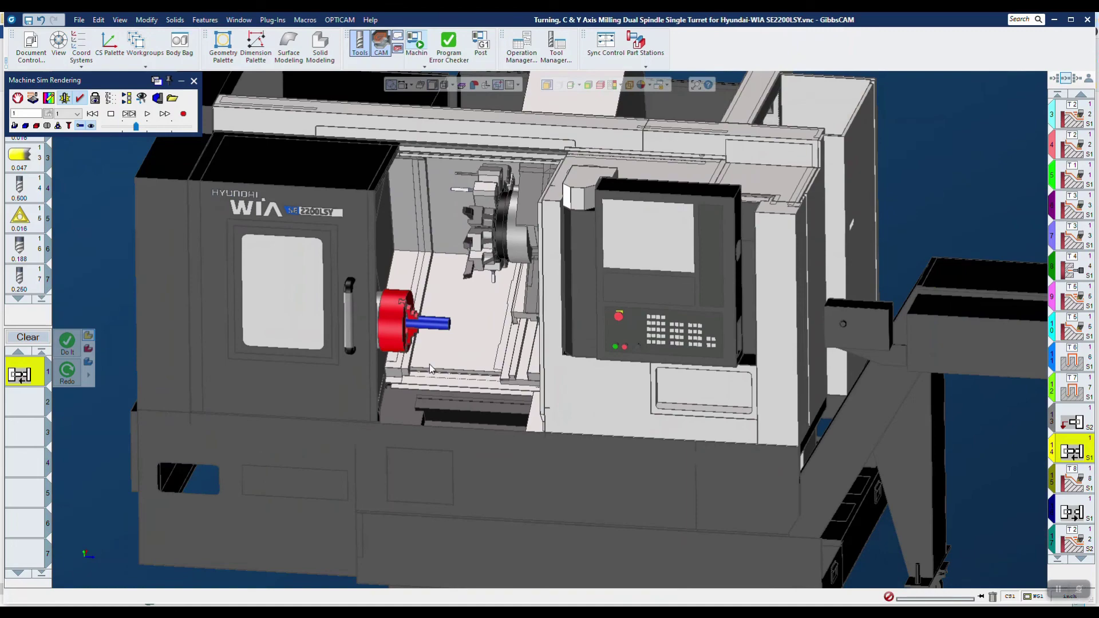